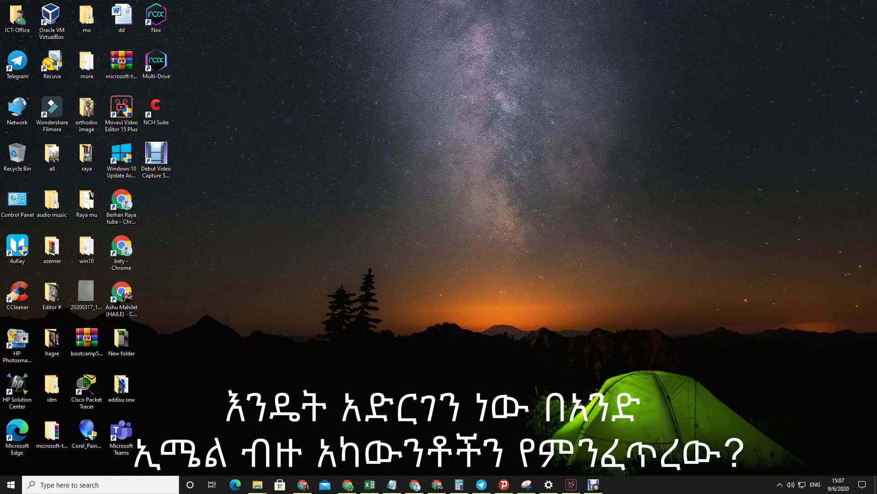
Step: Restore Chrome and search Google for 'google chrome' in a new tab
mouse_move(303, 484)
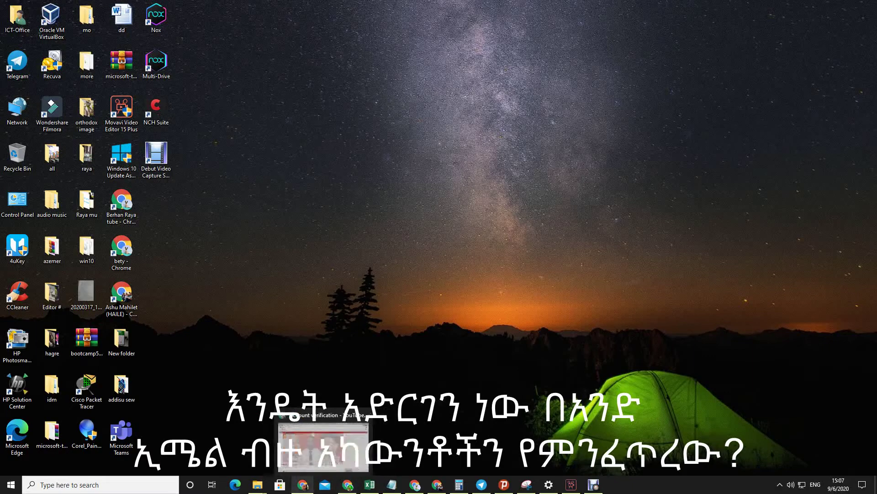
click(295, 416)
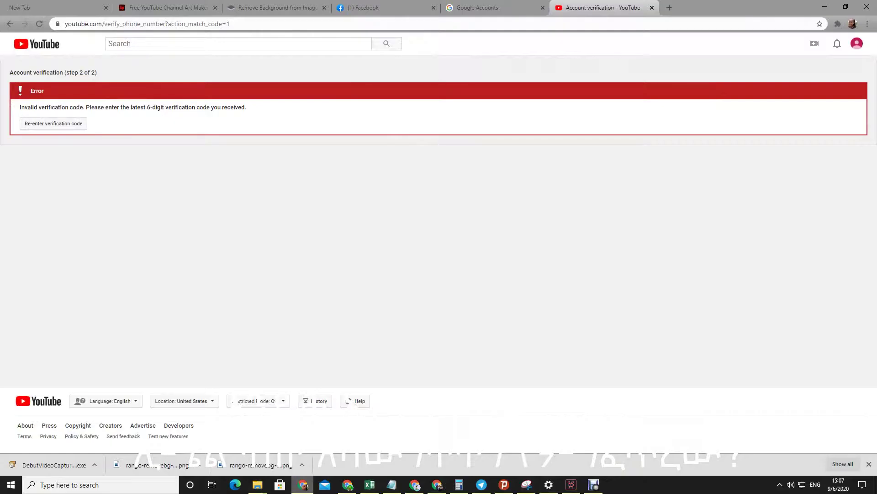
click(670, 7)
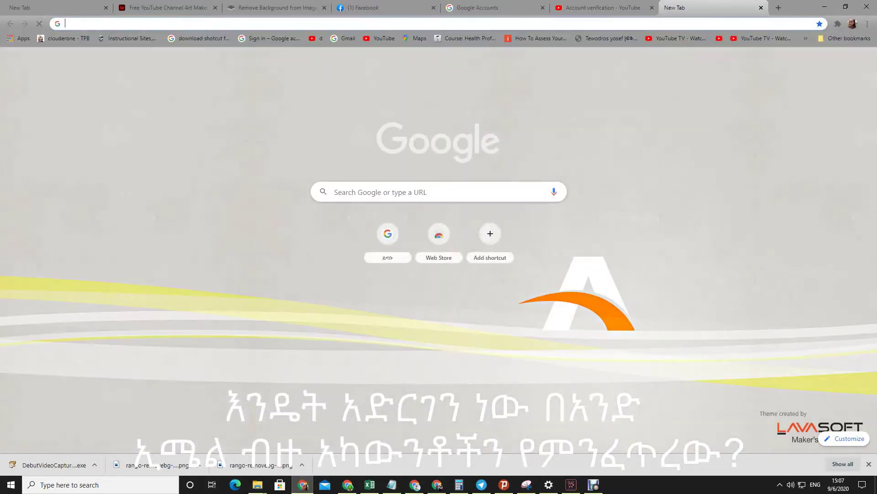
text(goo)
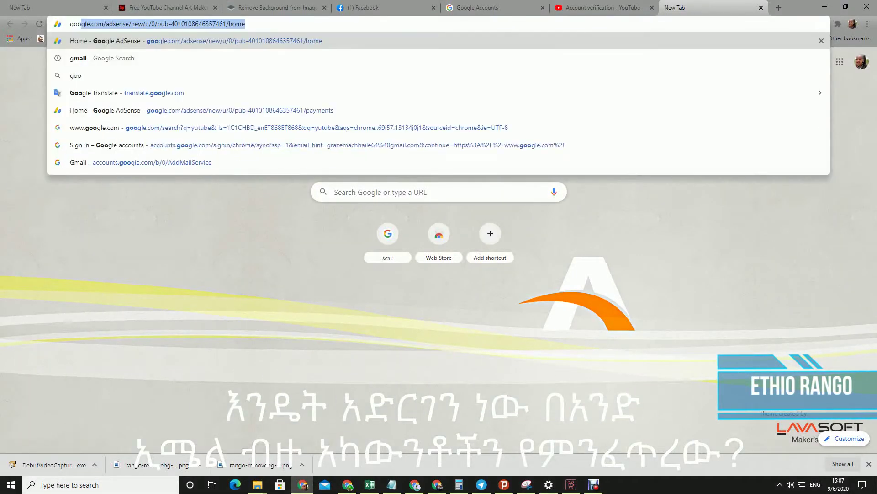
text(glec)
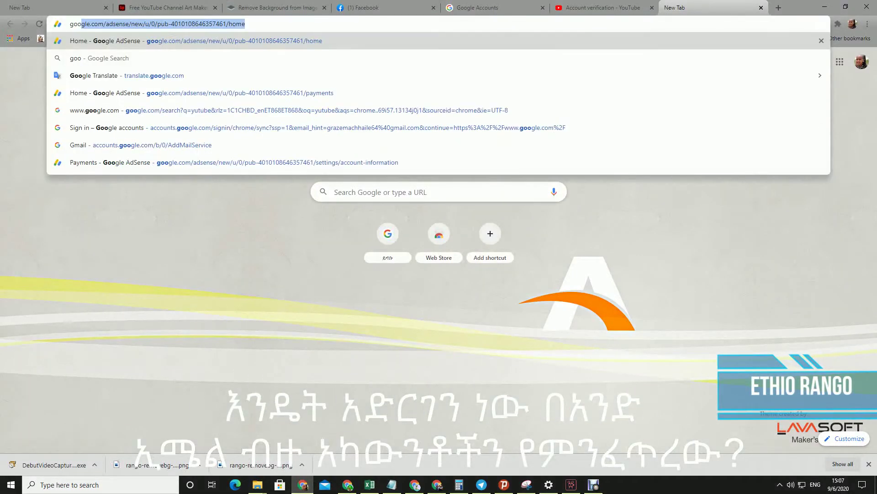
text(h)
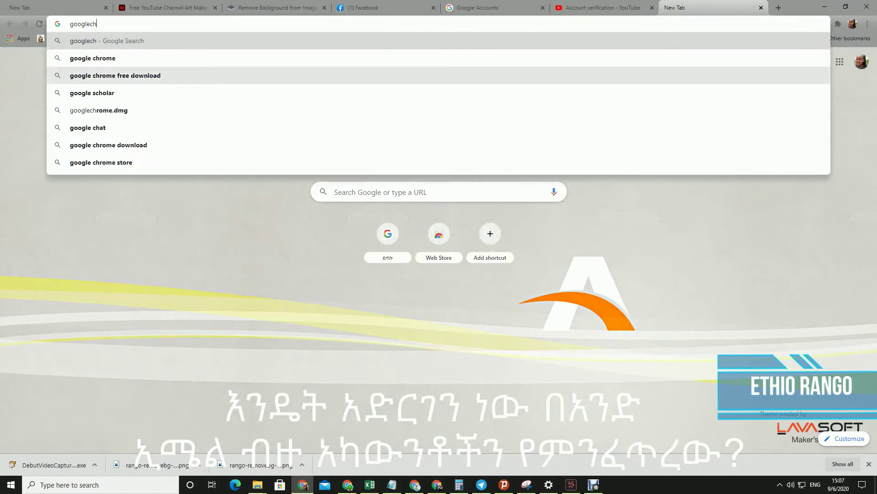
click(93, 58)
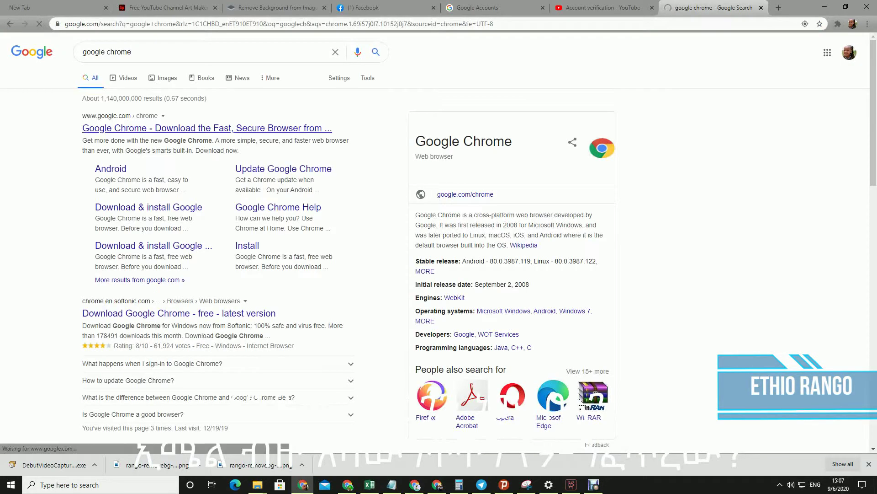
Step: Open the softonic Google Chrome download result in a new tab
scroll(182, 130, down, 4)
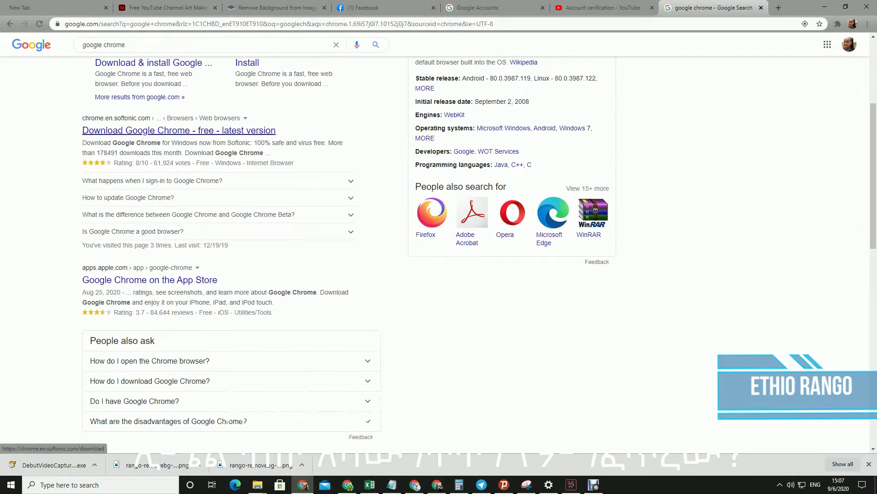
right_click(156, 132)
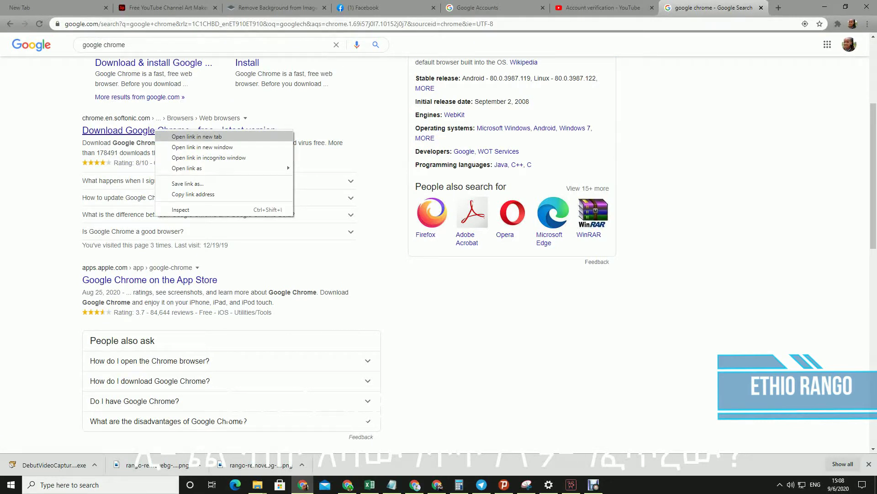
click(196, 136)
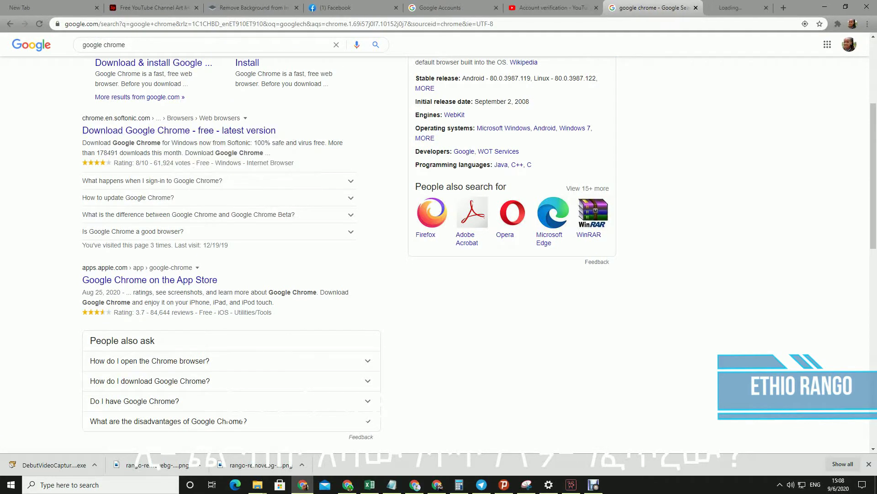
click(726, 7)
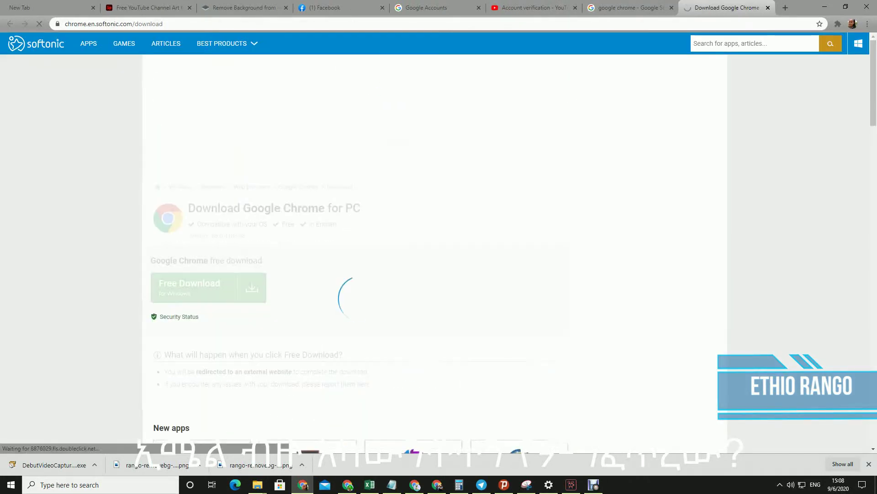
Step: Download ChromeSetup.exe and show it in the Downloads folder
scroll(439, 242, down, 2)
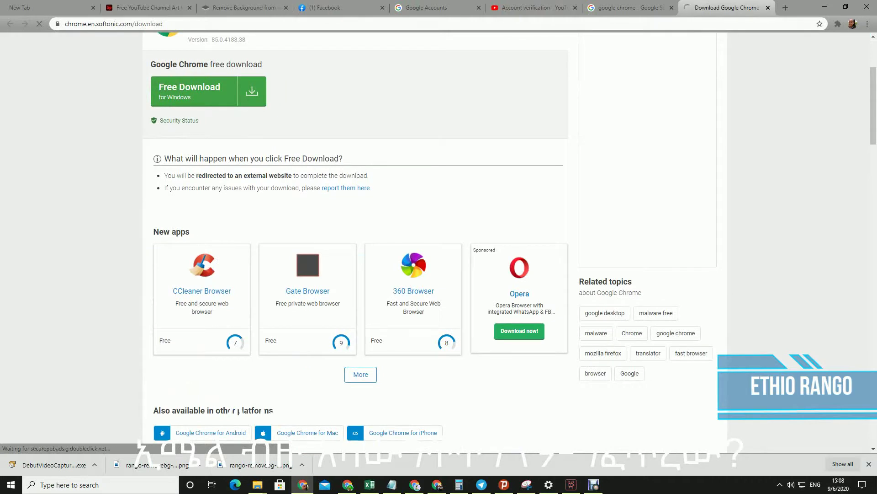
scroll(439, 242, up, 2)
click(192, 183)
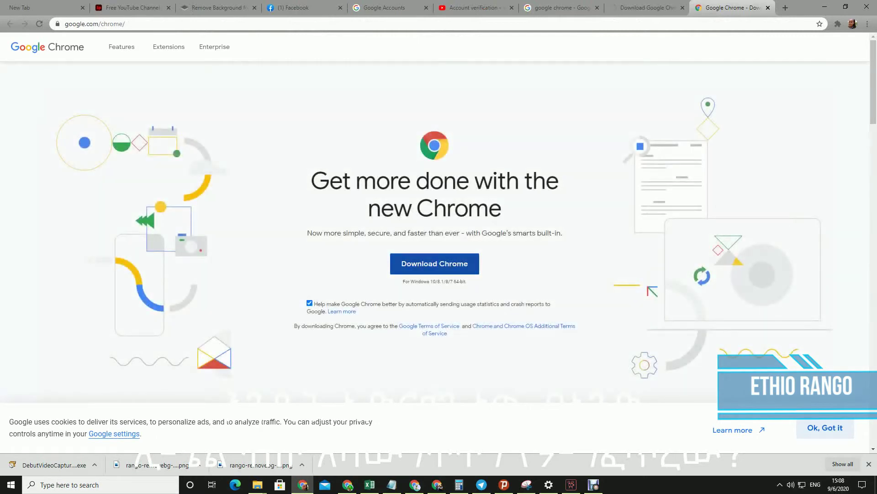
click(434, 263)
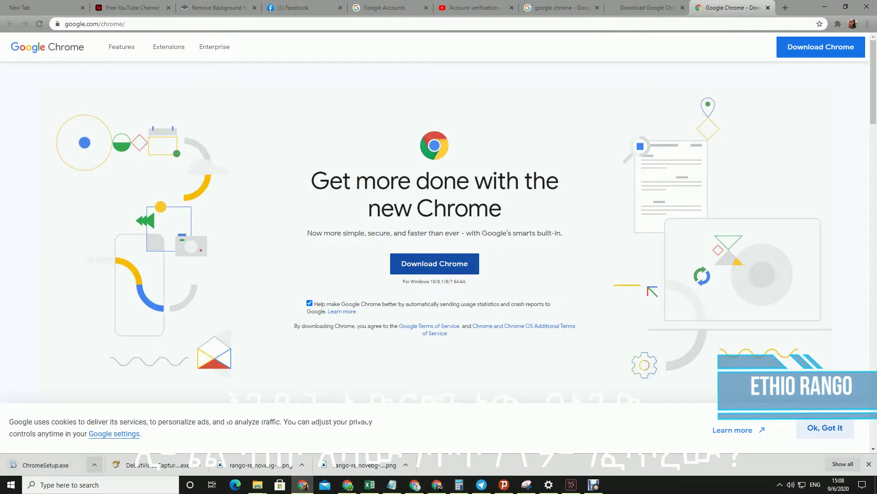
click(95, 464)
click(120, 433)
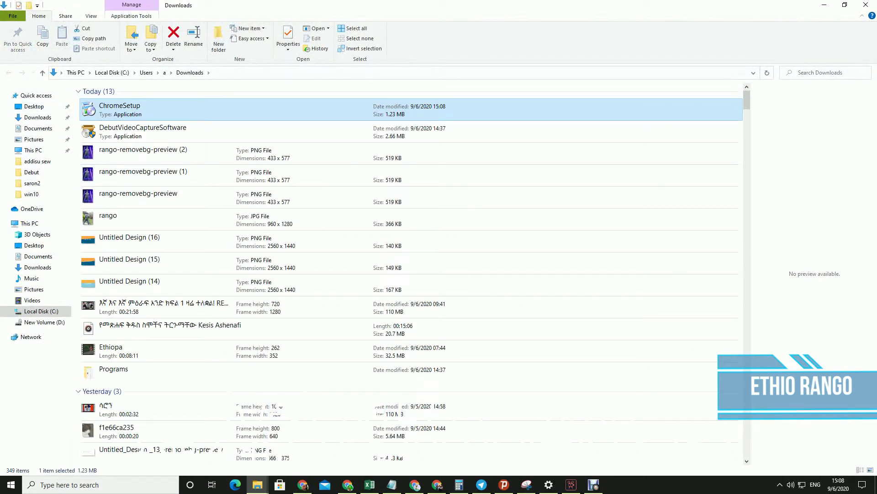
Step: Run ChromeSetup.exe as administrator from its context menu
key(shift+F10)
key(Down)
key(Down)
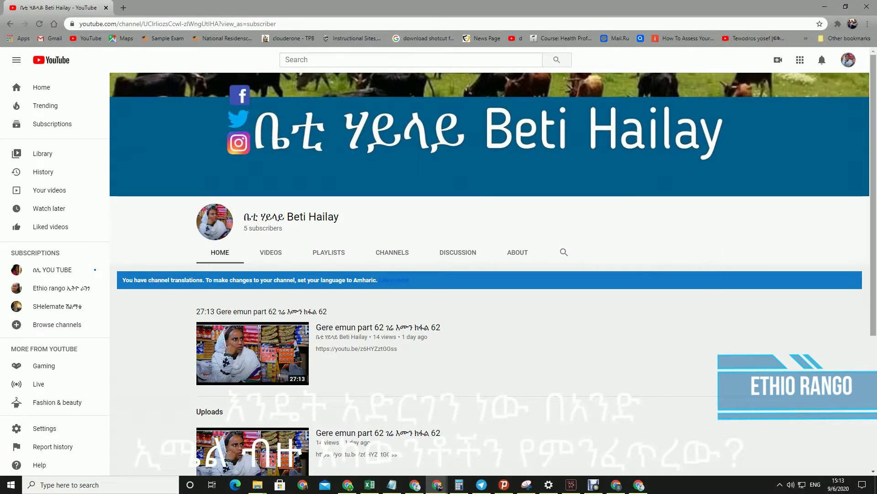
Step: Switch to the other YouTube account with 116 subscribers
click(848, 60)
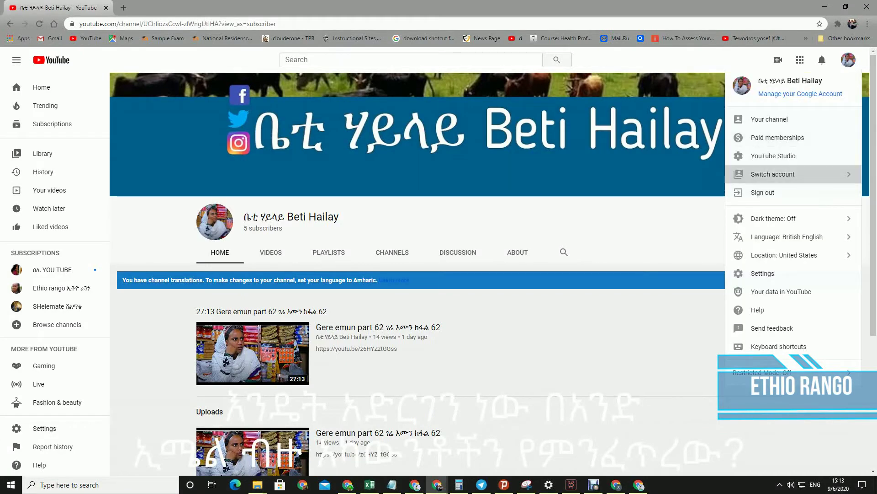
click(777, 174)
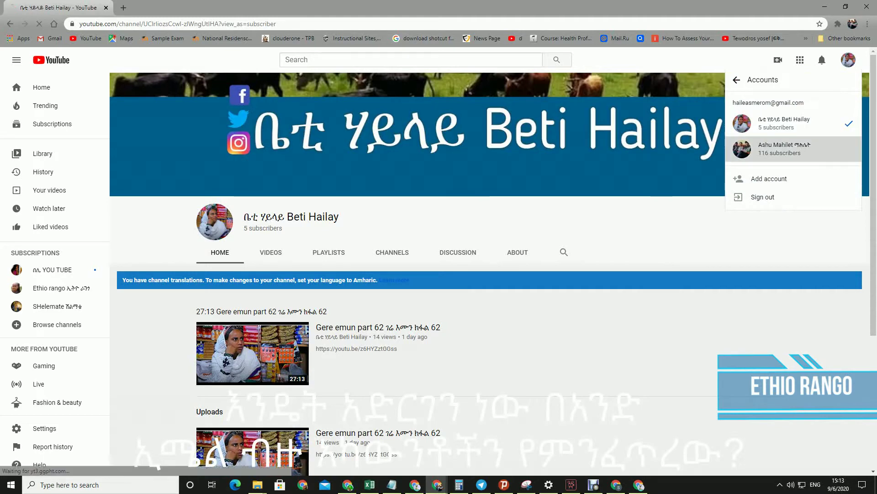
click(777, 148)
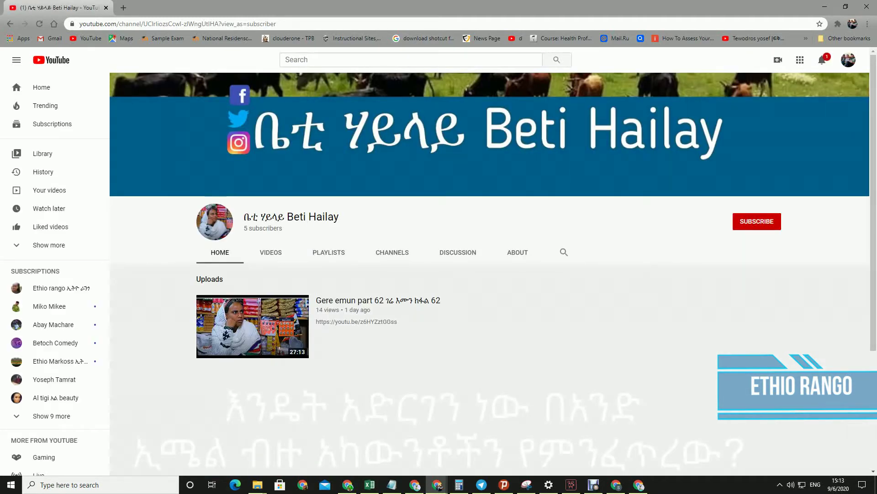
Step: Open this account's own channel page in the classic layout
click(849, 60)
click(777, 129)
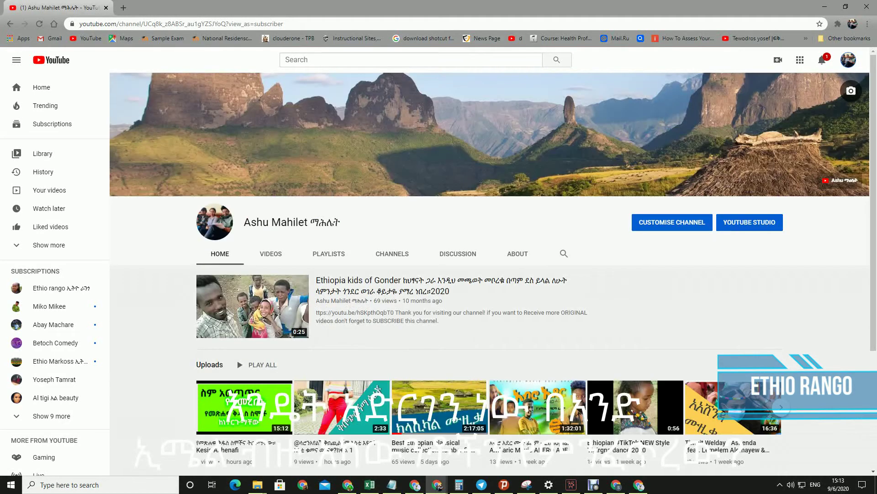
click(672, 222)
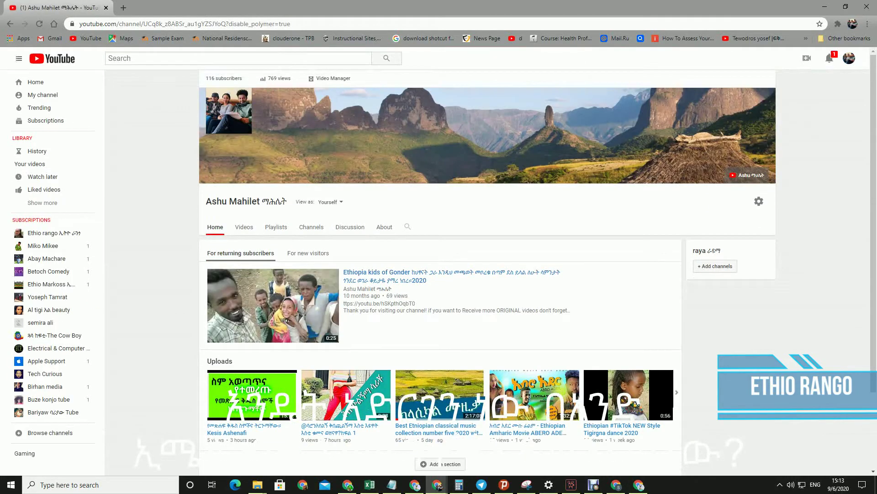
click(849, 58)
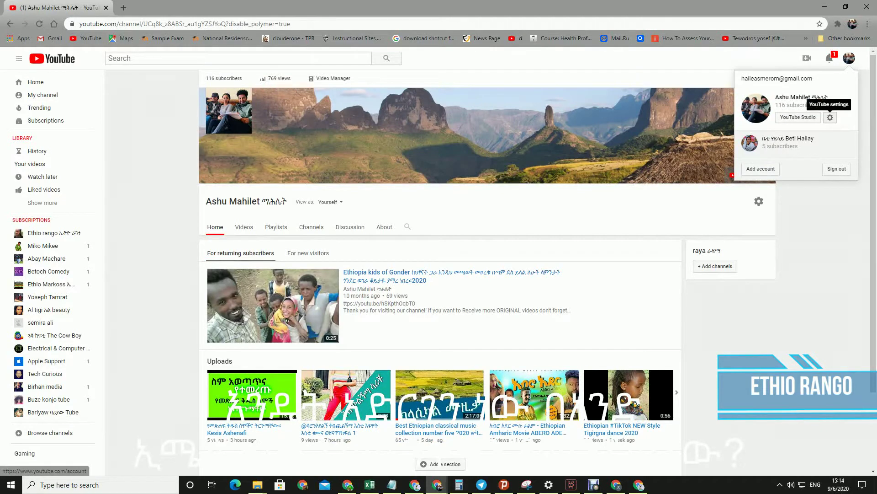
Step: From account settings, list all channels and start creating a new channel
click(831, 118)
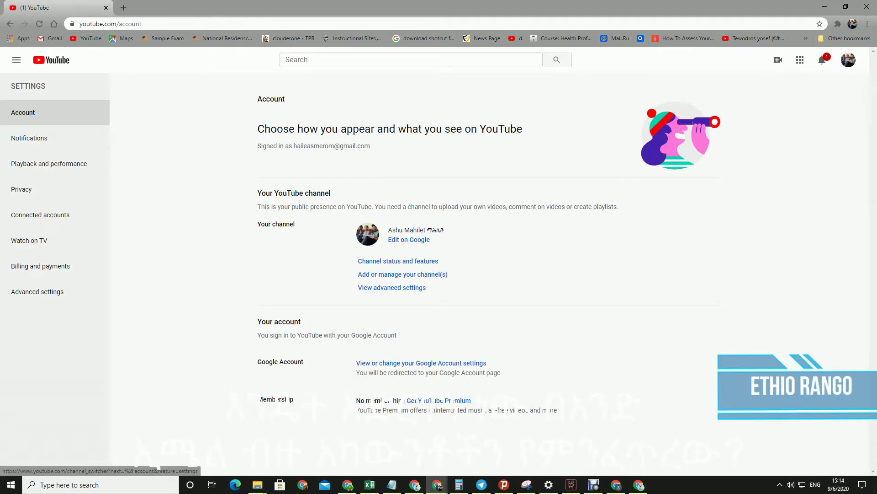
click(403, 274)
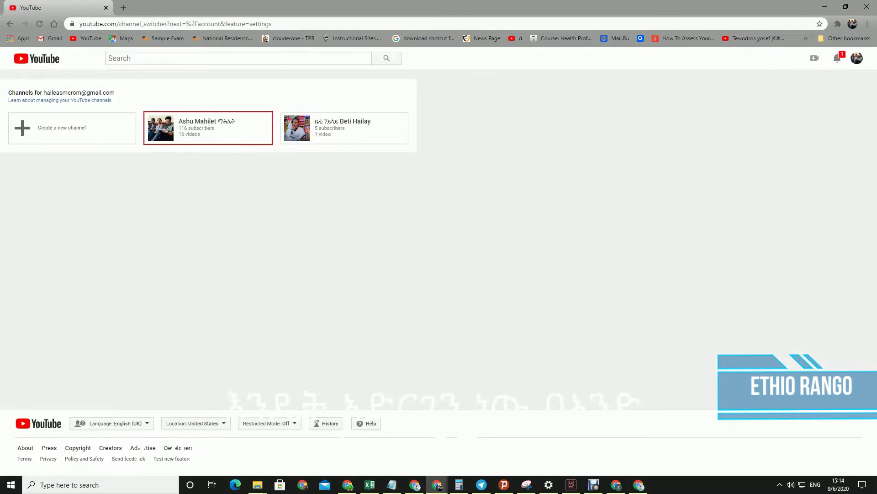
click(208, 128)
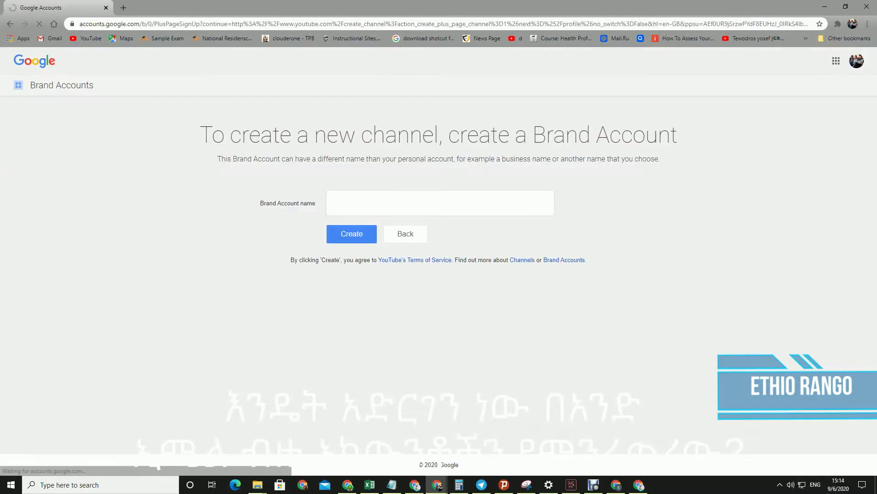
Step: Create a Brand Account named 'Ethio rango'
click(440, 203)
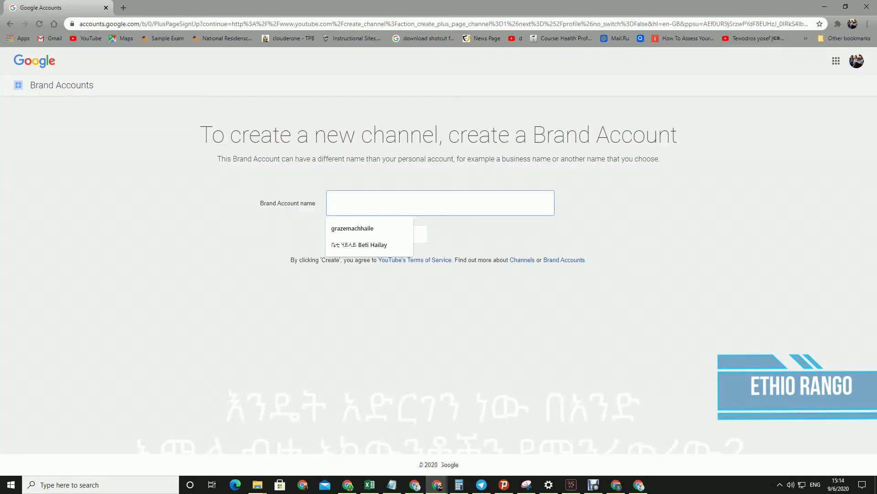
text(Ethio rango1)
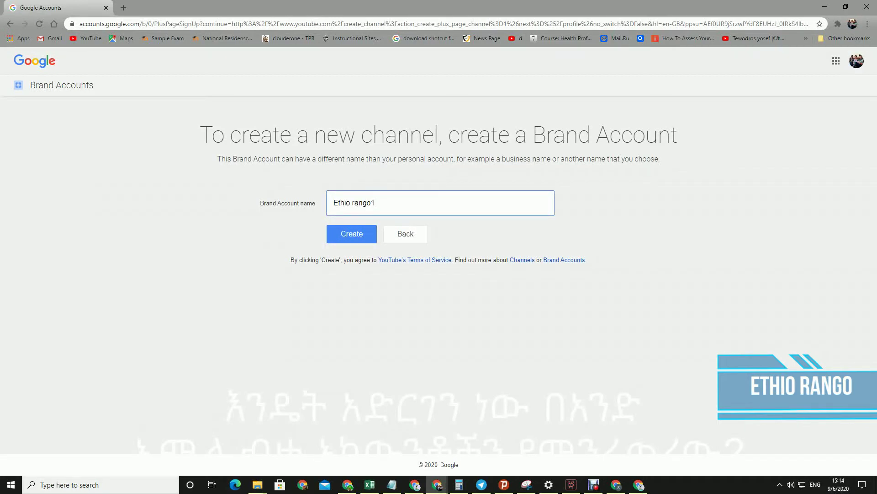
key(Tab)
key(Return)
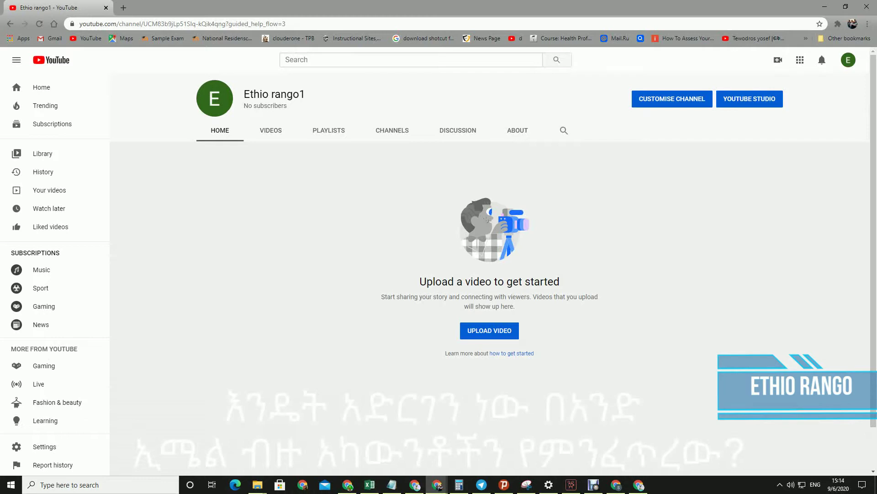
Step: Show Ethio rango1 in the classic channel layout and bring up the banner's pencil options
click(848, 59)
click(770, 117)
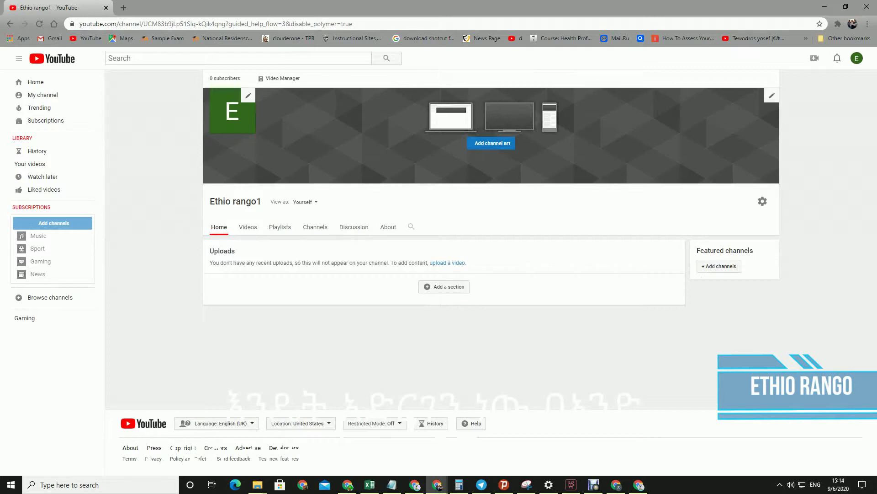
click(772, 95)
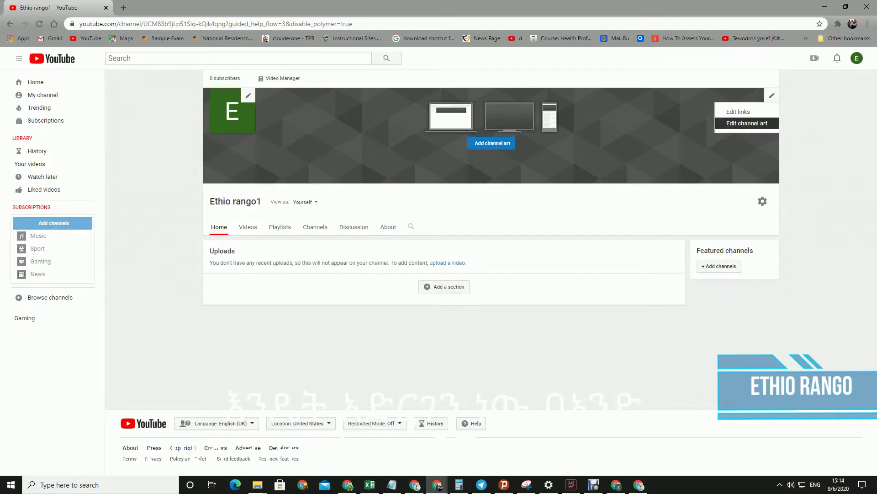
Step: Upload Untitled Design (15) from the computer and set it as the channel art
click(746, 123)
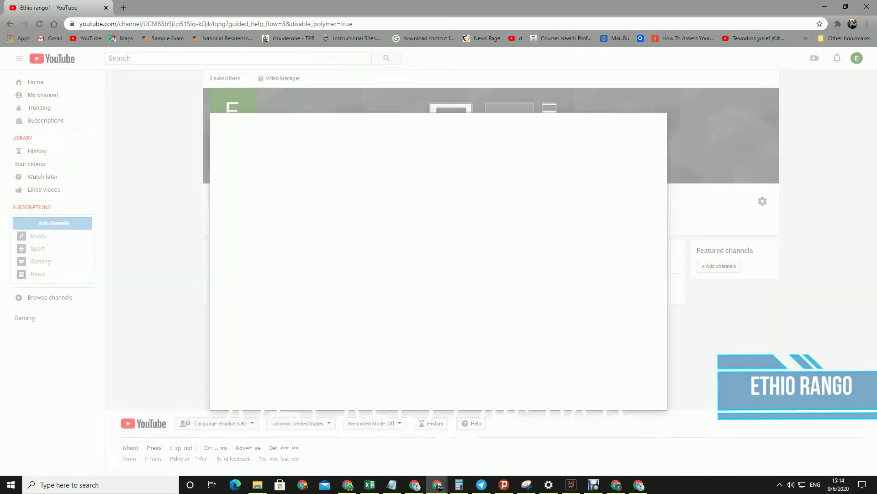
click(346, 149)
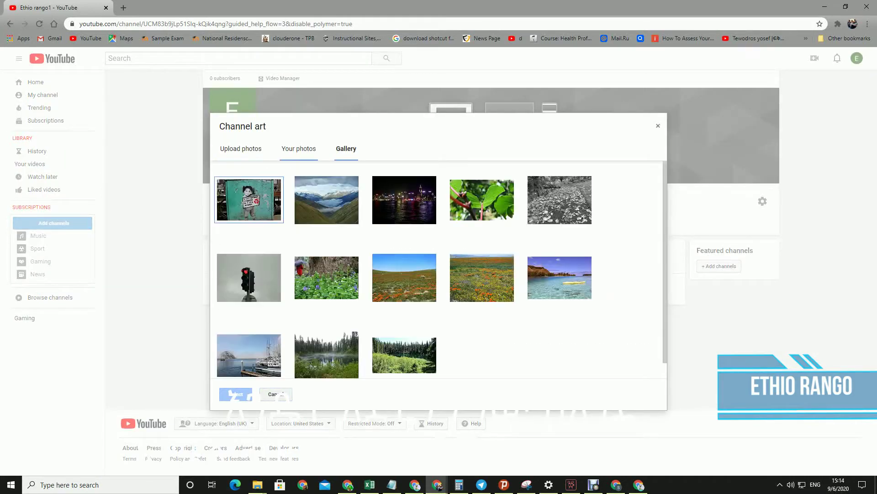
click(299, 149)
click(346, 148)
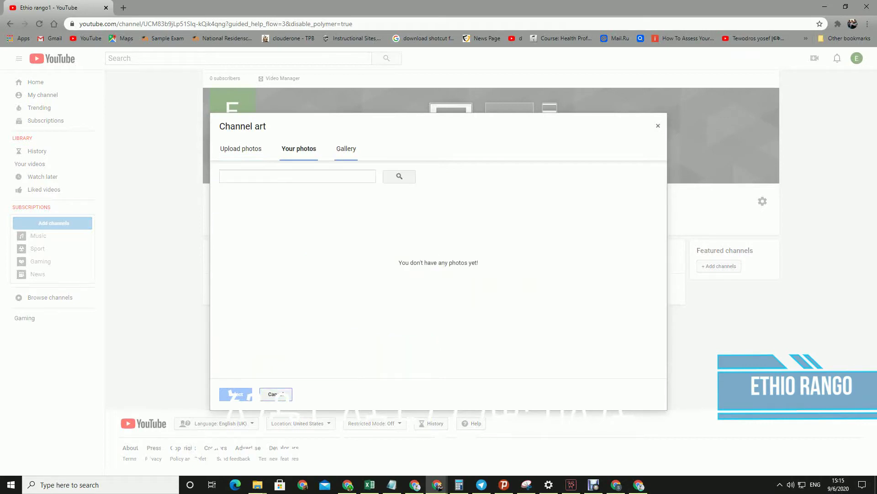
click(241, 149)
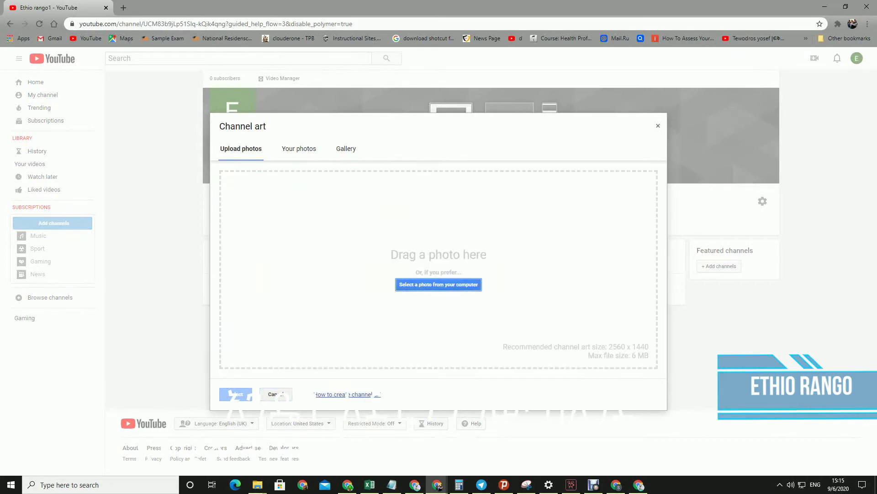
click(439, 284)
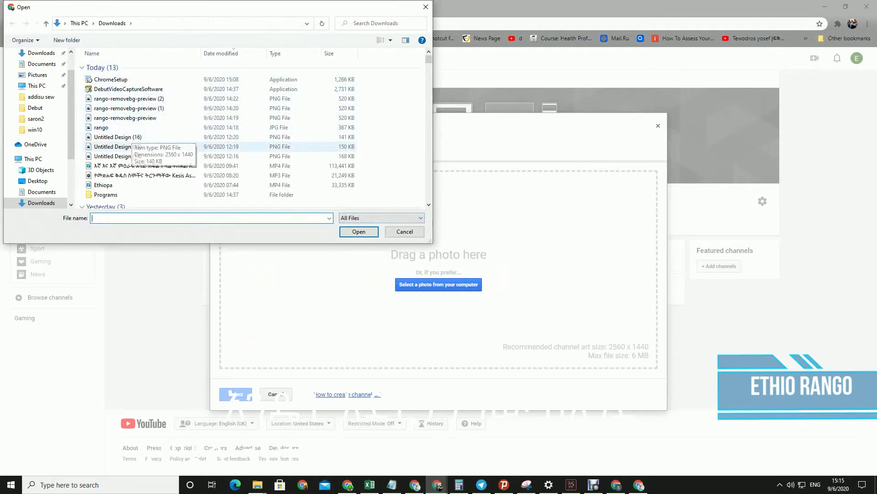
click(118, 147)
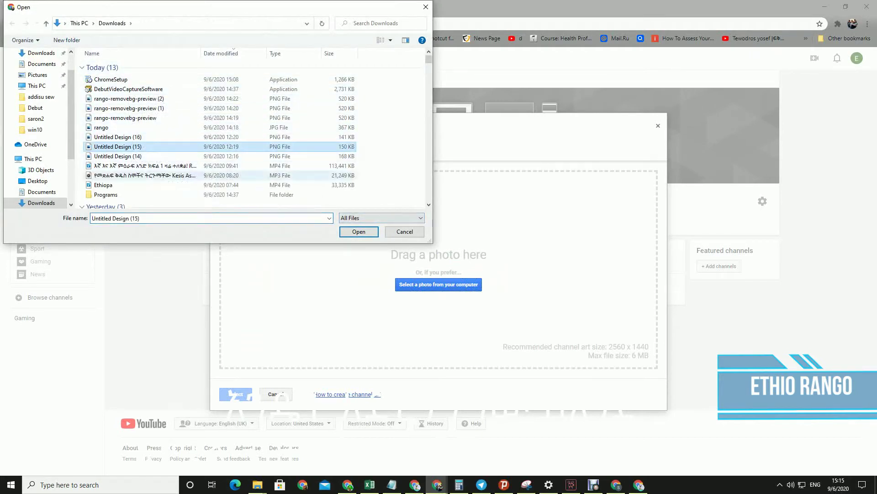
key(Return)
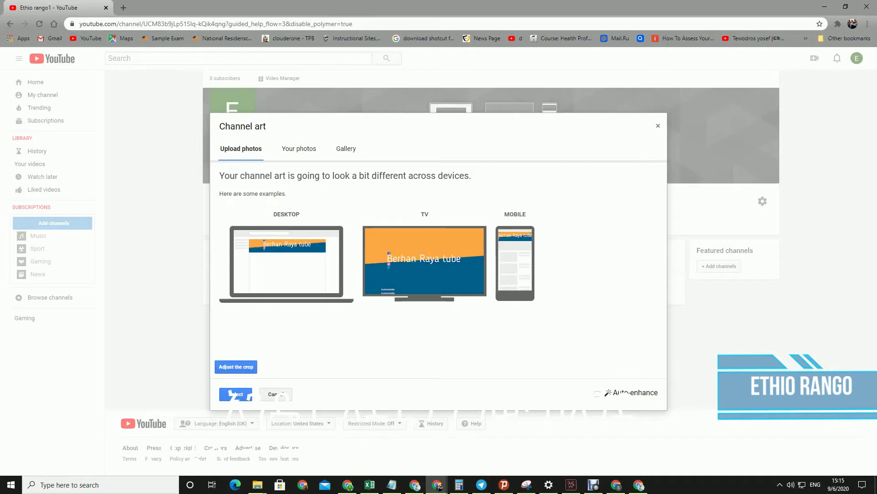
click(235, 393)
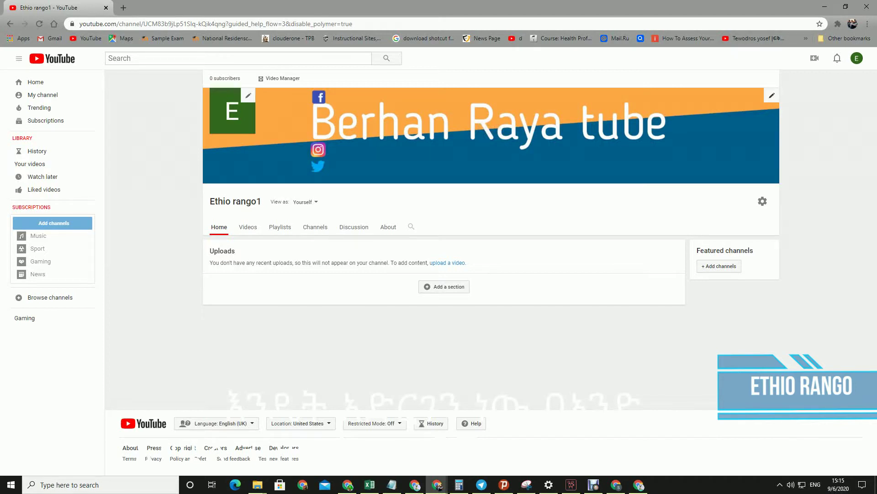
Step: In the channel art editor, pick the uploaded photo from the 2020-09-06 album
click(772, 95)
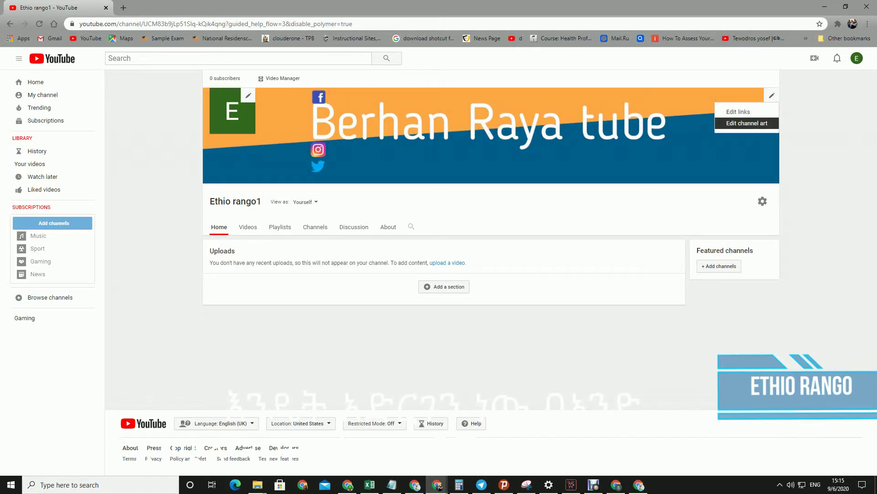
click(747, 123)
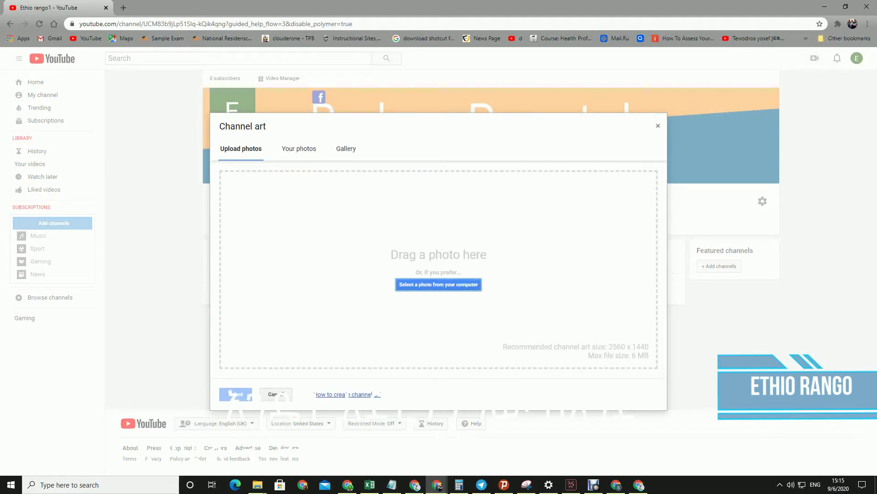
click(299, 148)
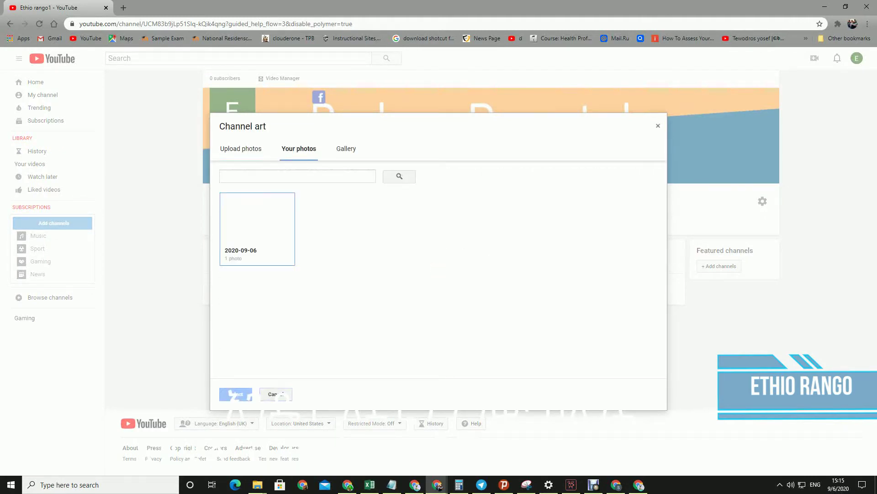
click(258, 229)
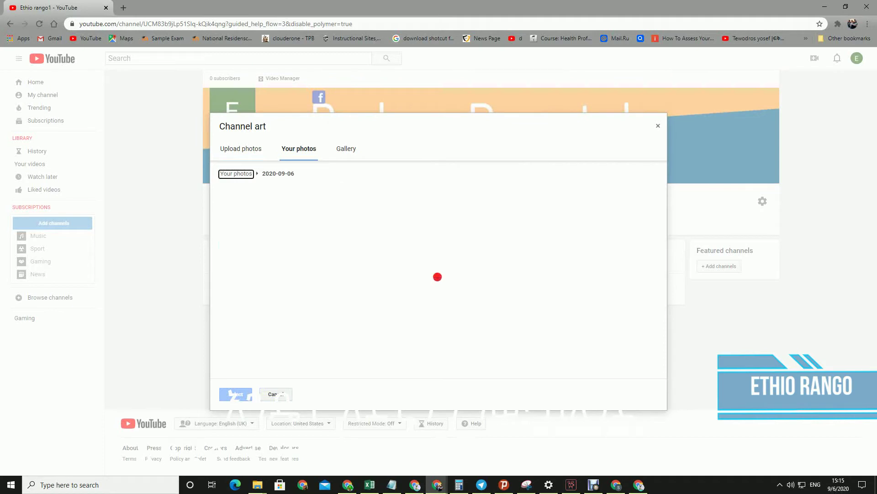
click(229, 216)
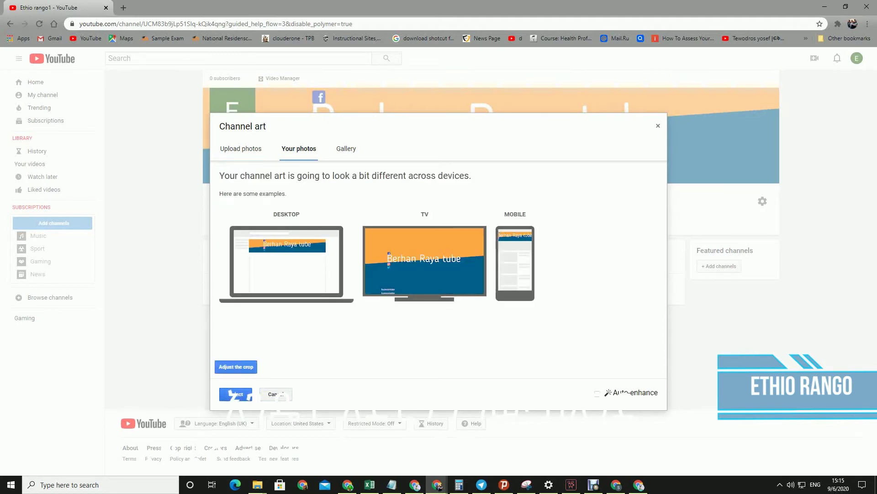
Step: Drag the crop box over the banner title and icons, then save it
click(236, 367)
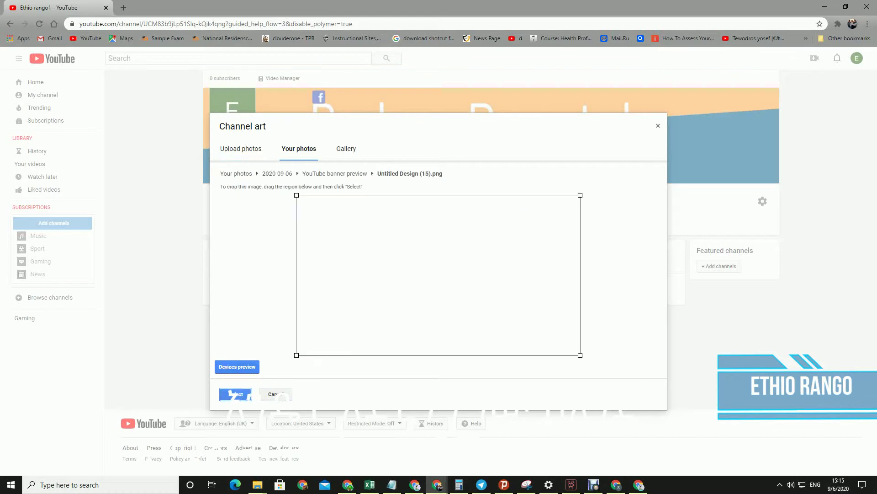
click(232, 393)
mouse_move(580, 195)
mouse_down()
mouse_move(534, 218)
mouse_move(542, 221)
mouse_move(546, 206)
mouse_move(529, 206)
mouse_move(565, 197)
mouse_up()
drag(459, 264, 425, 287)
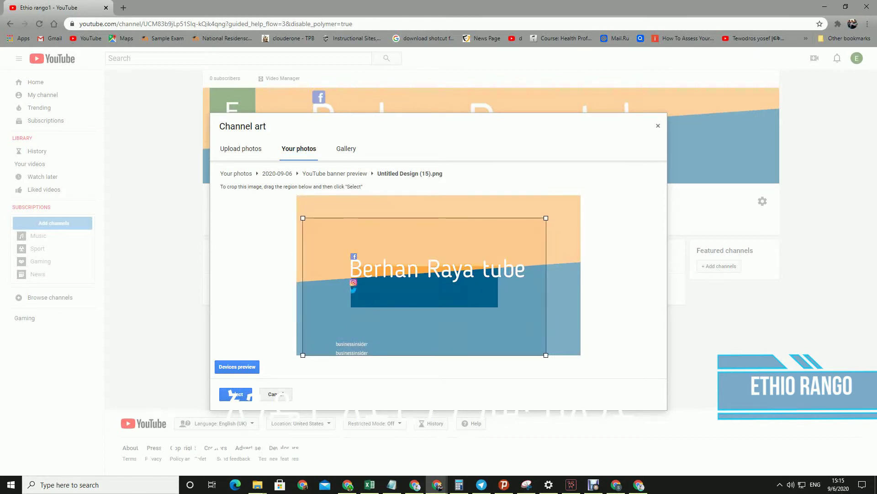
drag(303, 218, 319, 227)
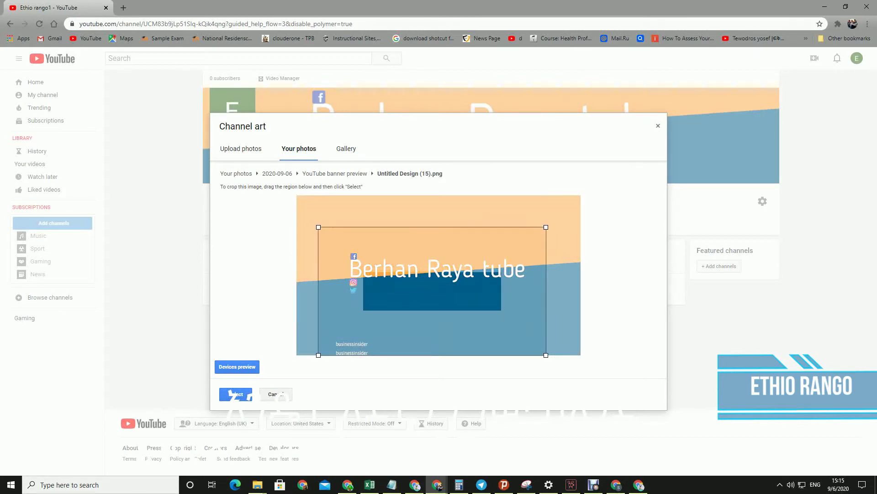
click(234, 394)
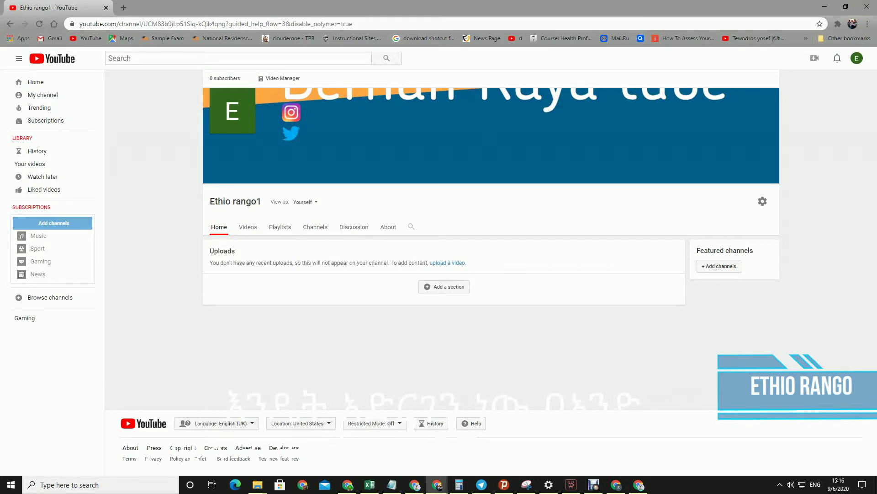
Step: Pick the 2020-09-06 Berhan Raya tube image from Your photos and apply it as the banner
click(857, 58)
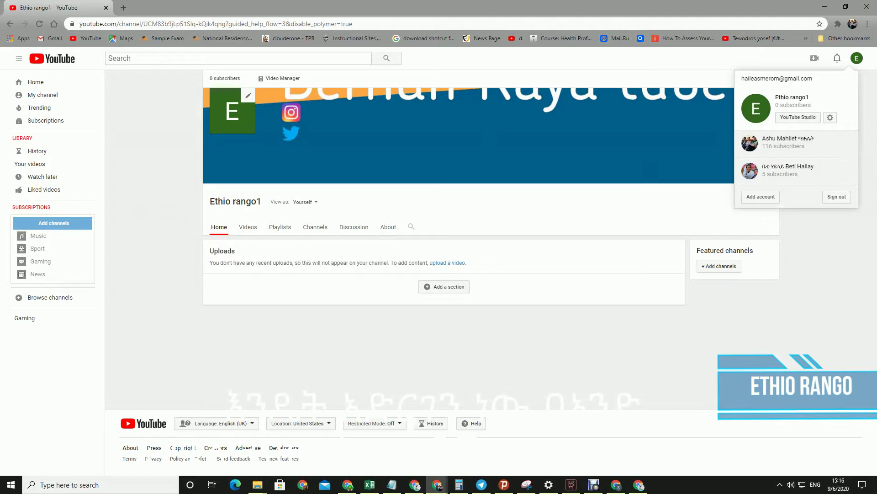
key(Escape)
click(772, 95)
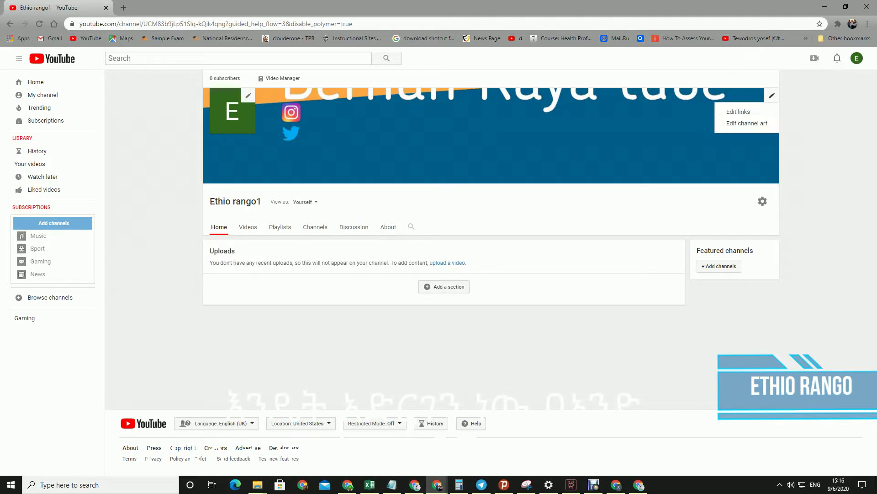
click(742, 123)
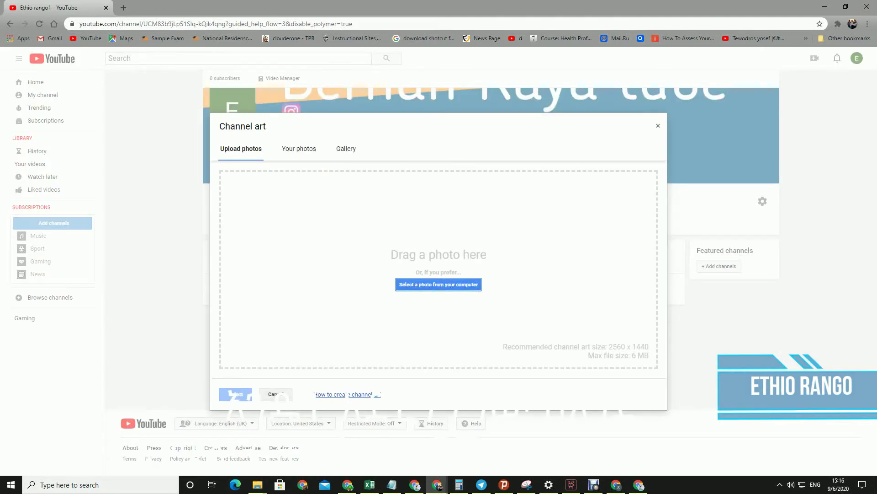
click(298, 149)
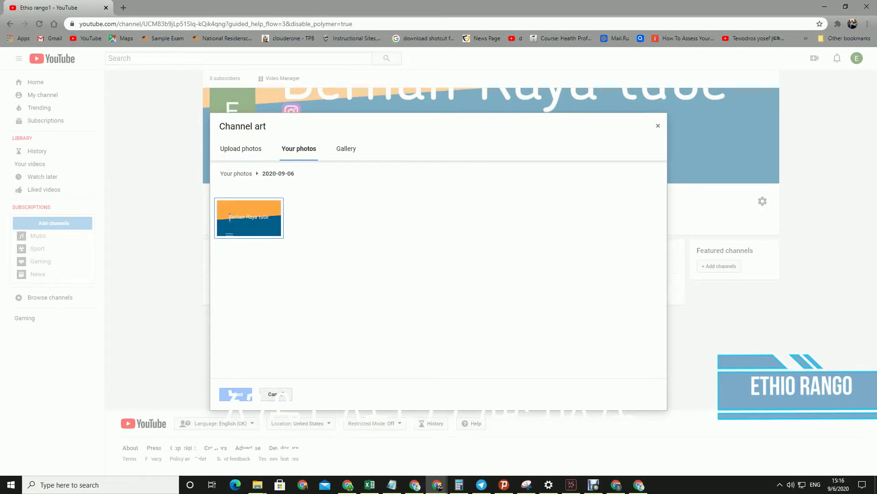
click(250, 218)
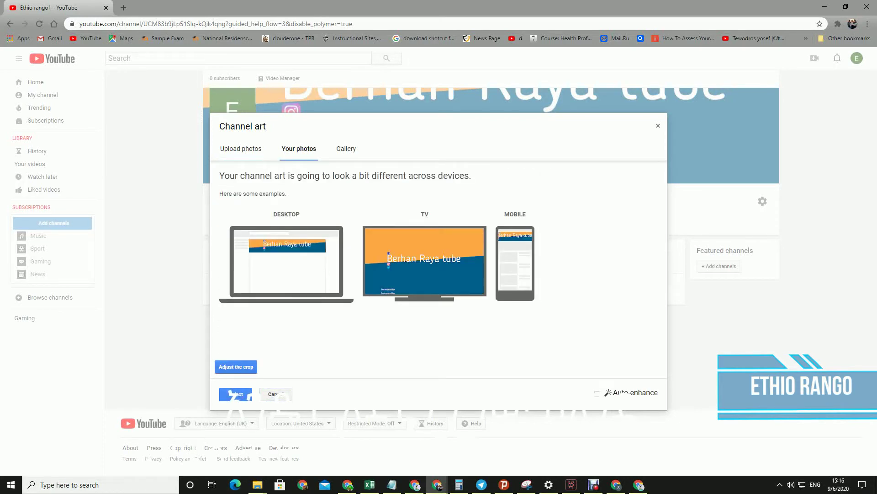
click(236, 366)
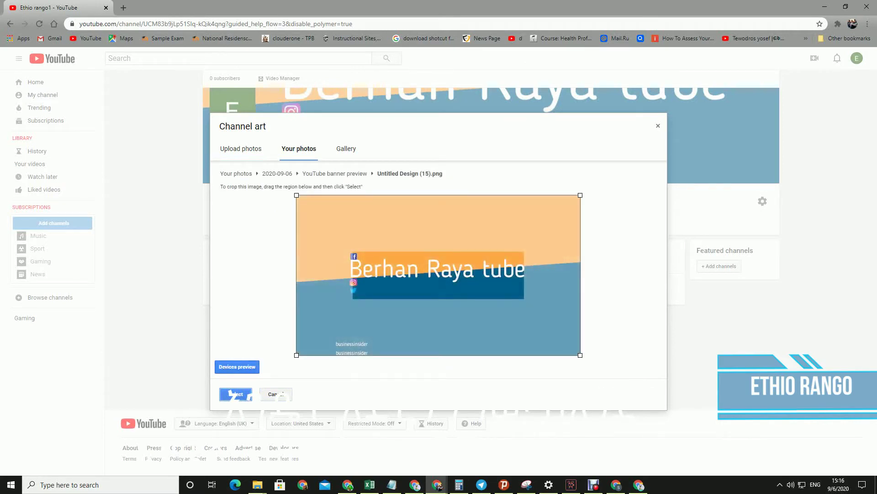
click(234, 393)
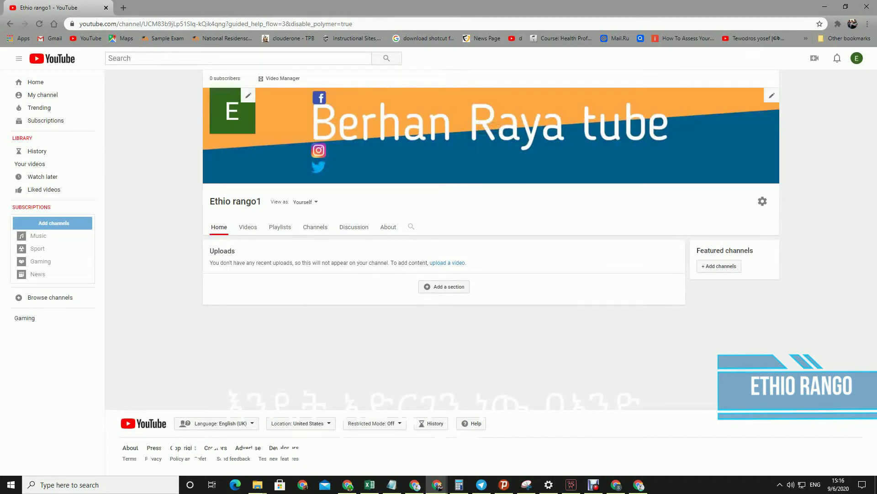
click(248, 95)
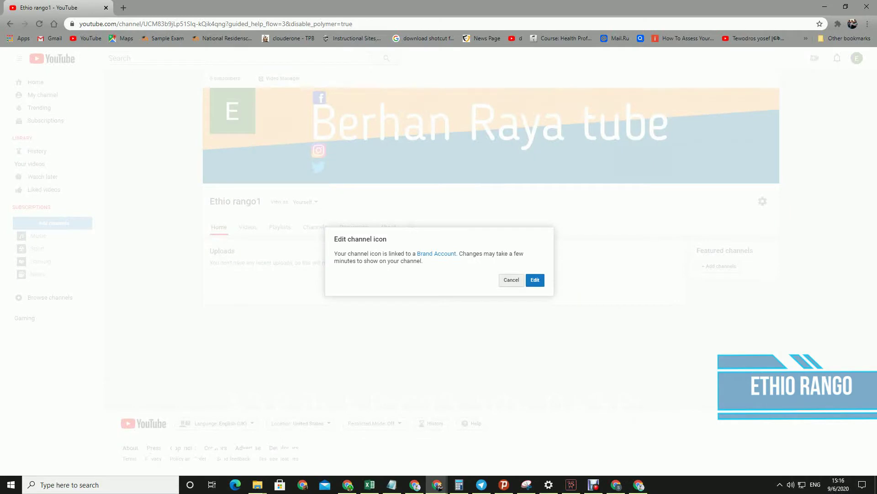
Step: Dismiss the channel icon prompt and open Edit links from the banner's pencil menu
key(Escape)
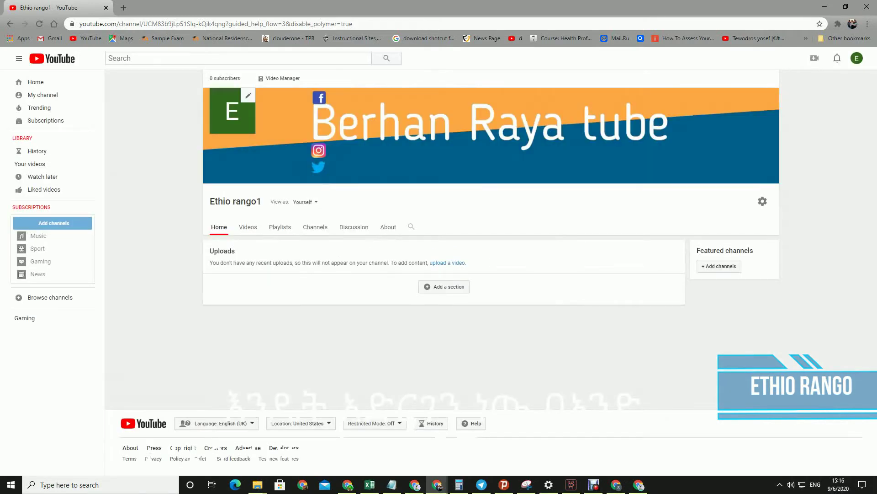
click(772, 95)
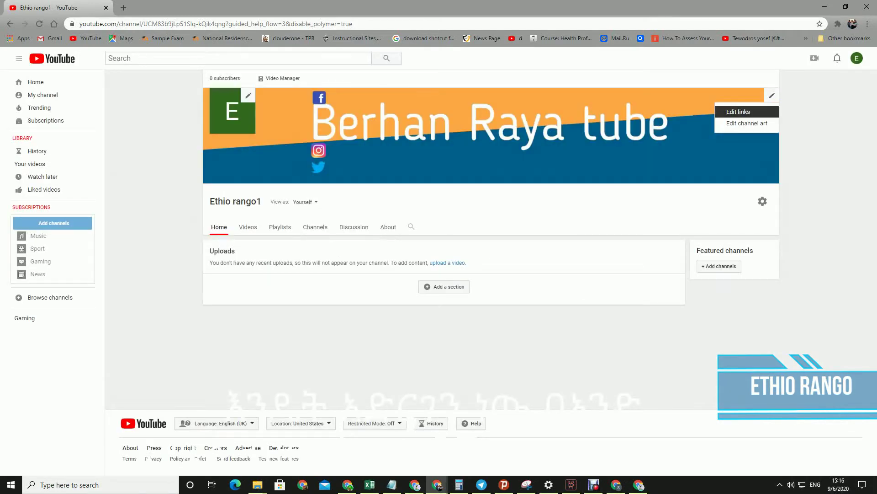
click(738, 111)
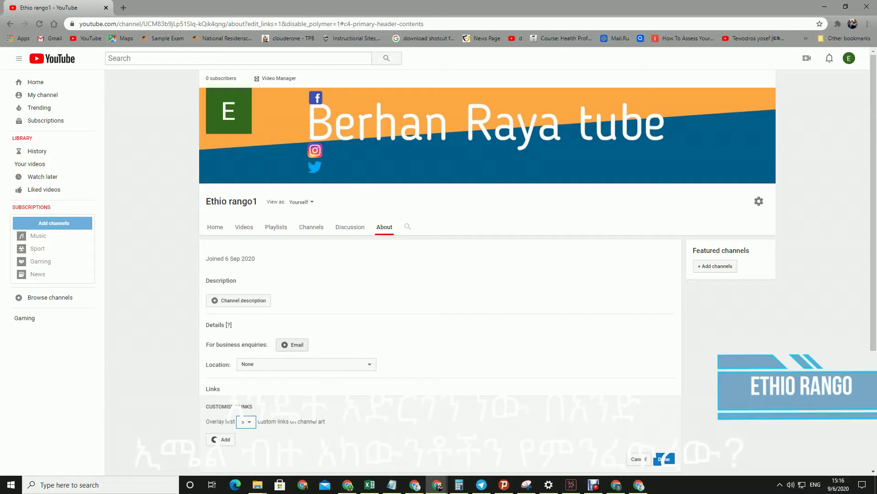
Step: Fill the business enquiries email with the autofilled address
click(293, 345)
key(Down)
key(Down)
key(Return)
scroll(457, 275, down, 1)
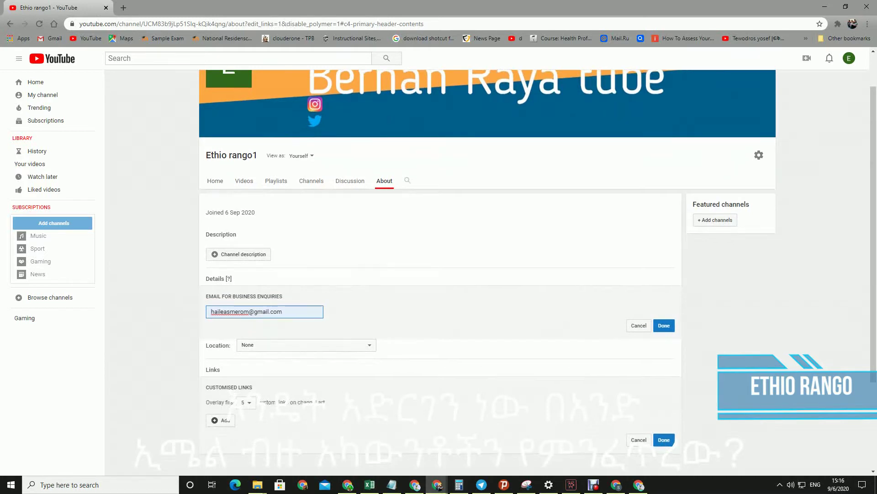
scroll(438, 270, down, 1)
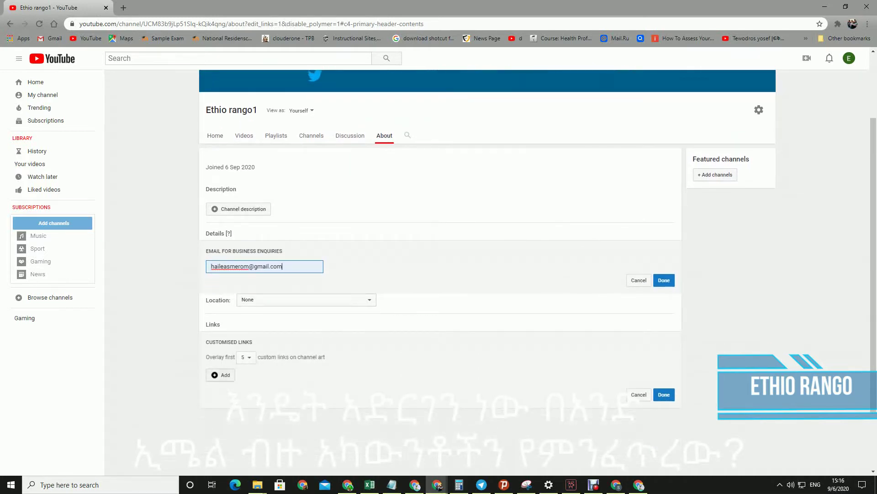
Step: Add a custom link titled Raya with its URL left empty, then open a new tab
click(220, 375)
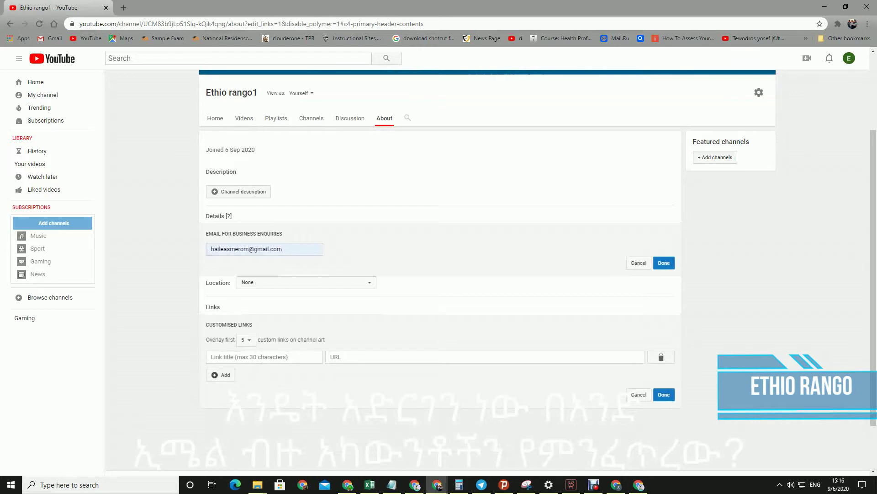
click(264, 356)
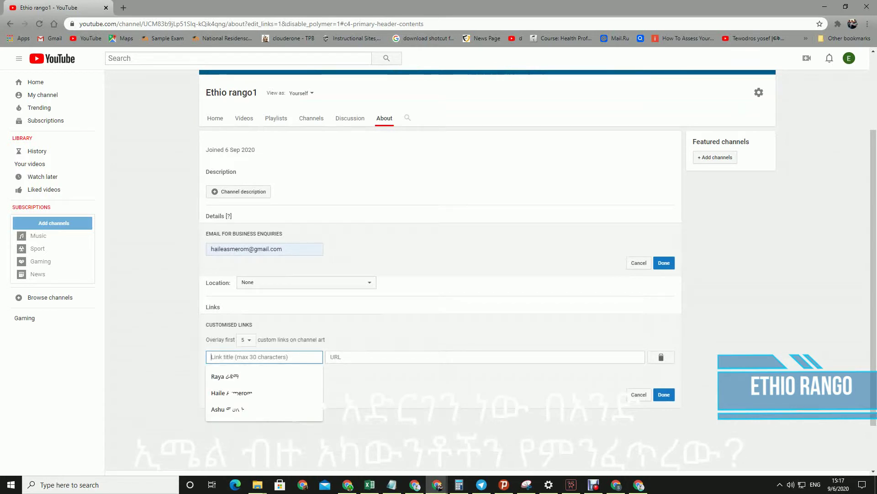
key(Down)
key(Down)
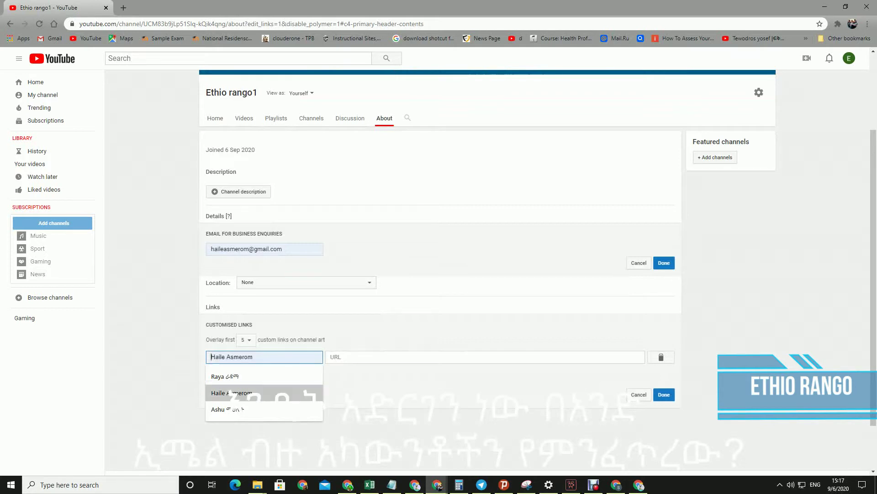
key(Up)
key(Return)
click(334, 356)
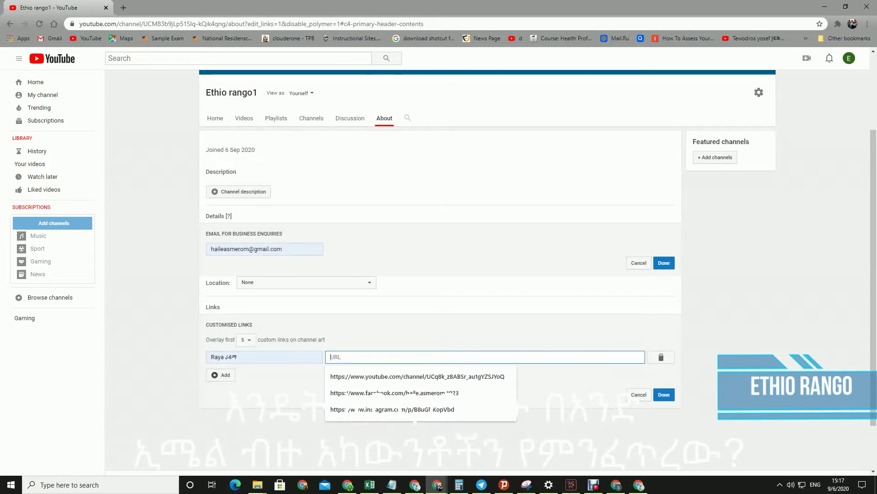
key(Down)
key(Return)
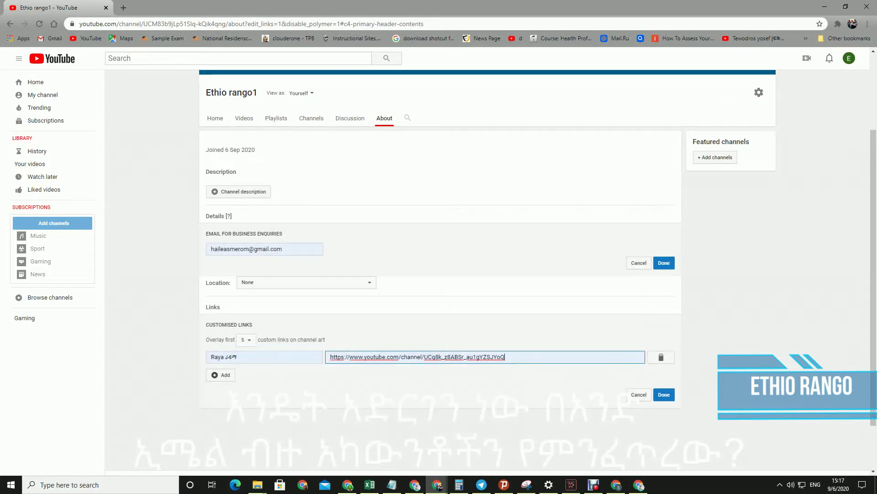
key(shift+Home)
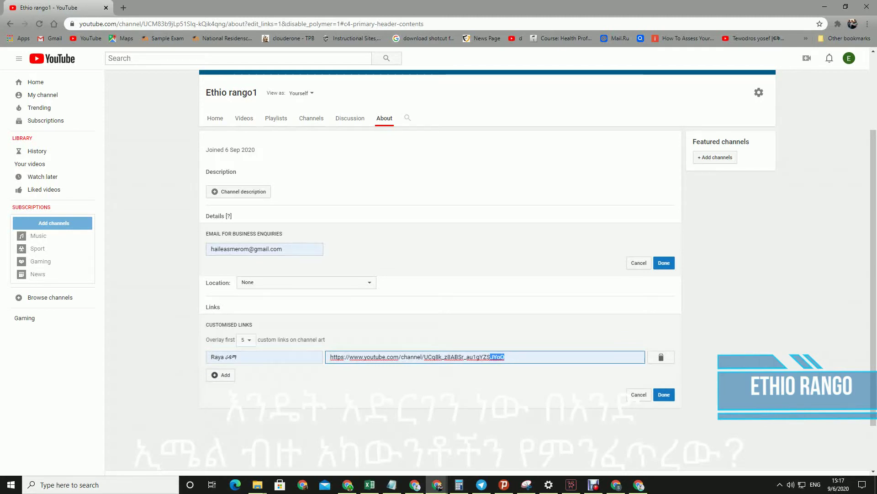
key(BackSpace)
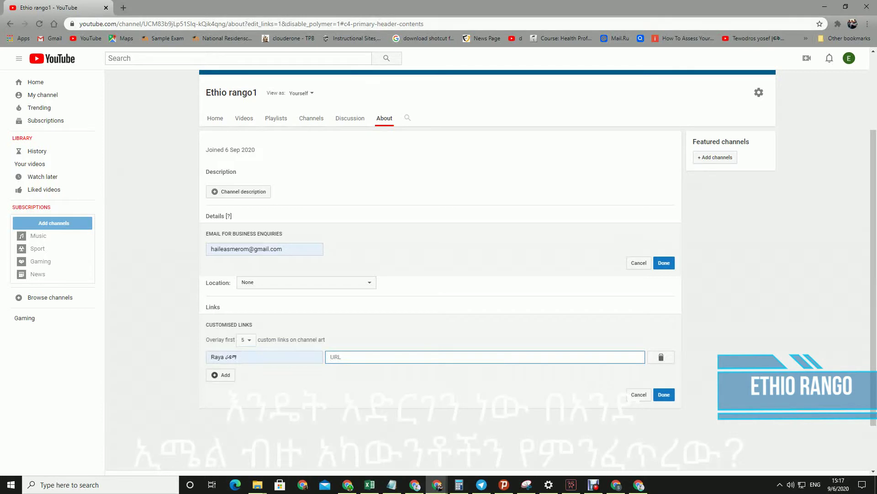
key(ctrl+t)
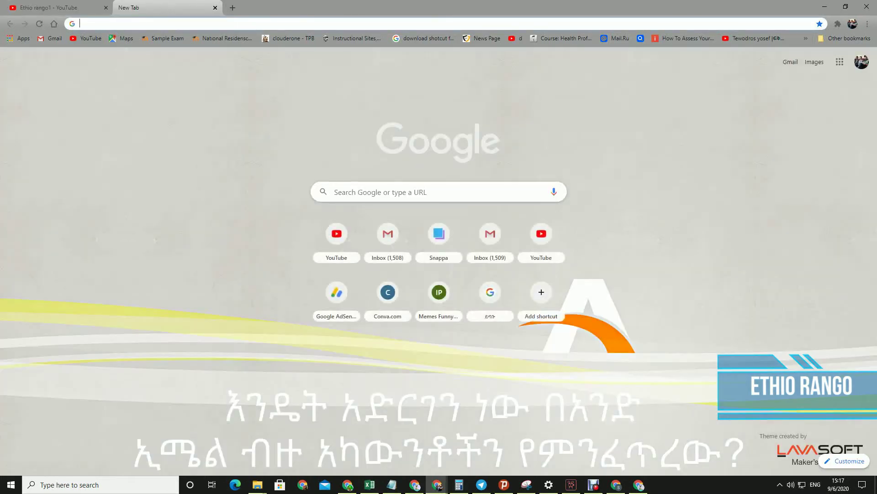
Step: Load youtube.com and go to the Ethio rango1 channel page, dismissing the channel art prompt
text(youtube.com)
key(Return)
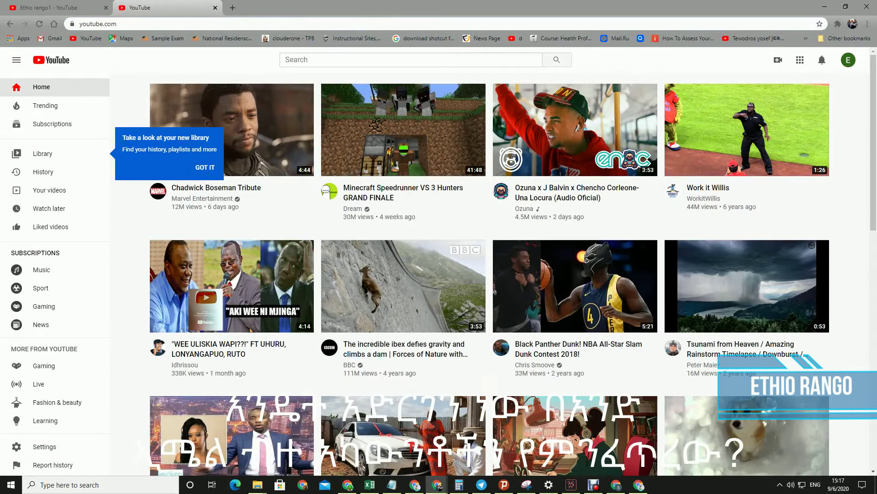
click(848, 60)
click(768, 120)
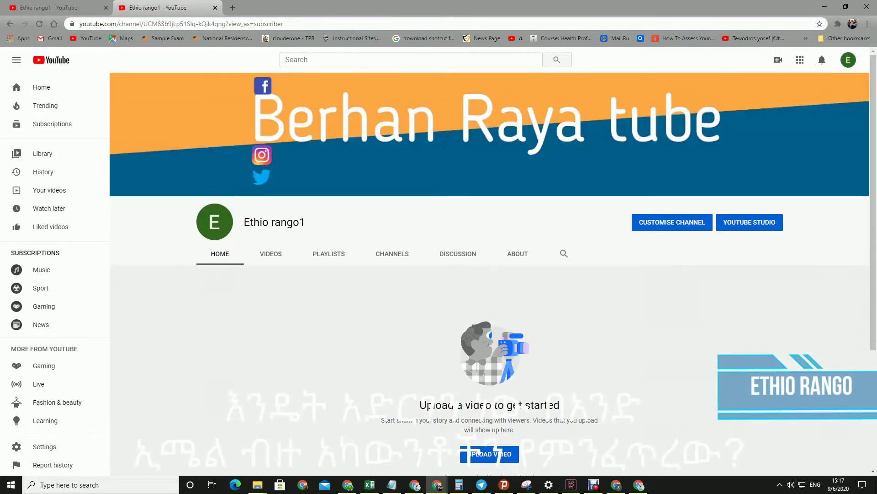
click(851, 90)
key(Escape)
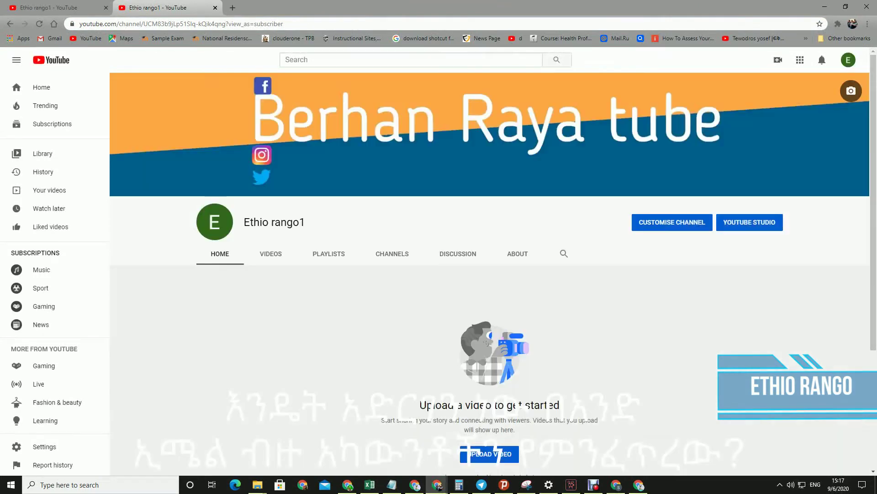
Step: Copy the channel page's web address from the address bar
key(ctrl+l)
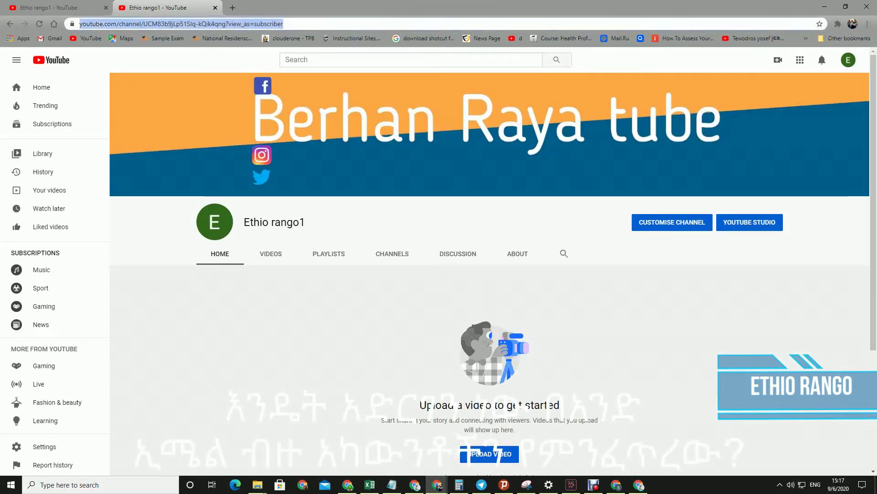
right_click(215, 24)
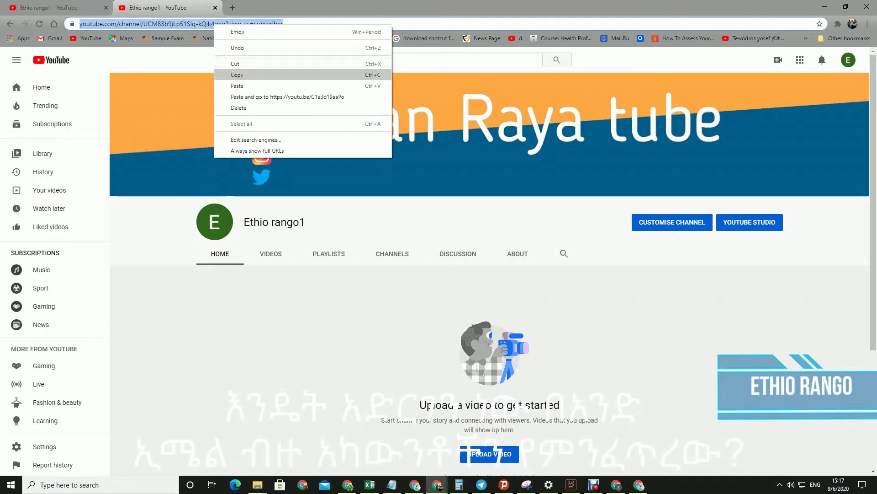
click(237, 75)
drag(293, 24, 79, 23)
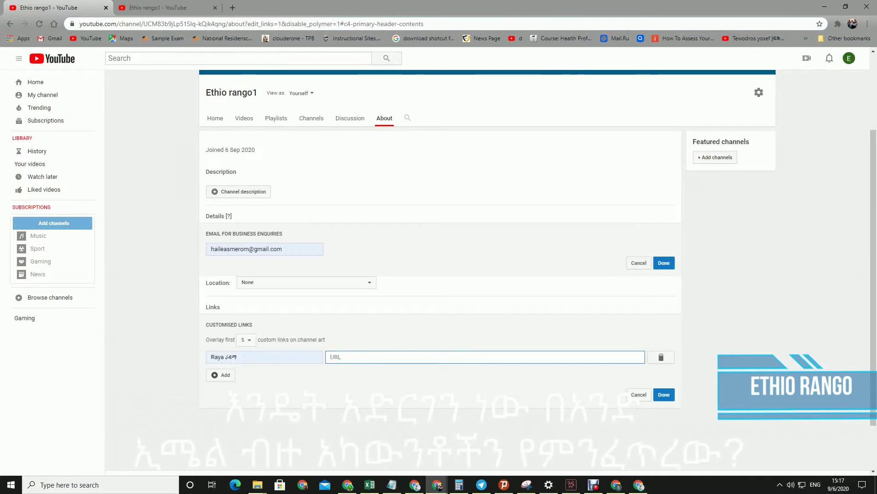
Step: Save the Raya link with the pasted channel URL and add a second custom link row
key(Down)
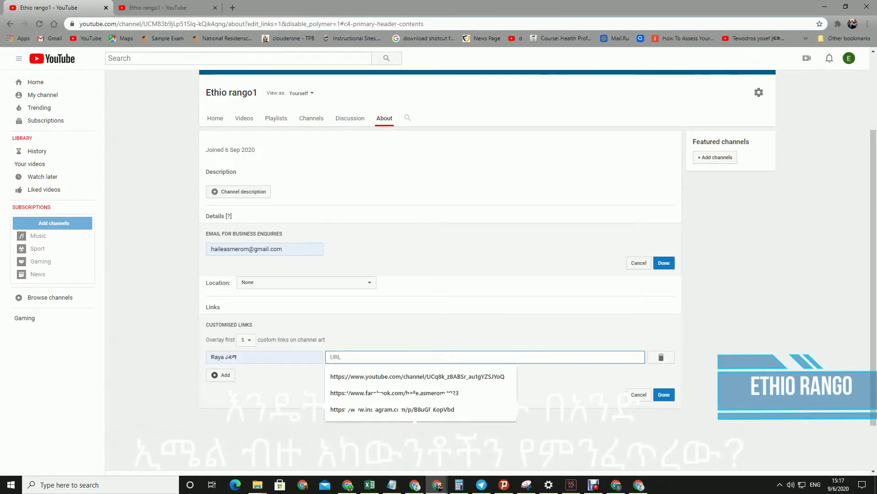
key(ctrl+v)
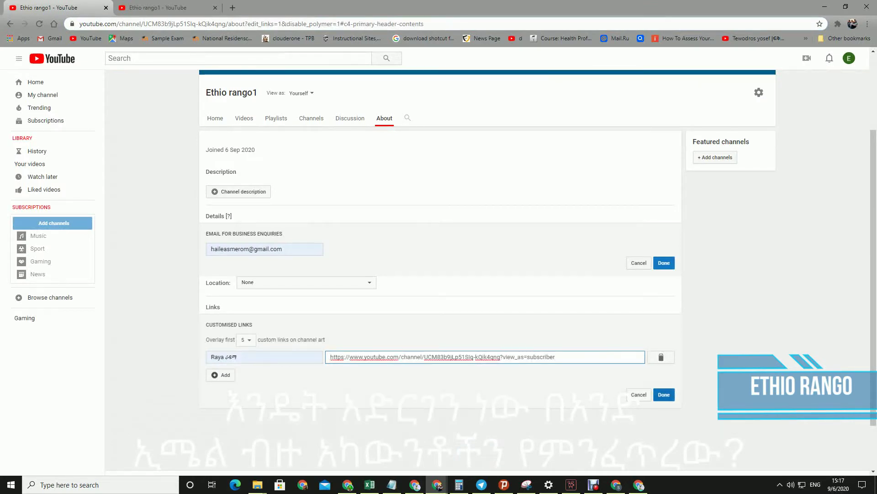
key(Return)
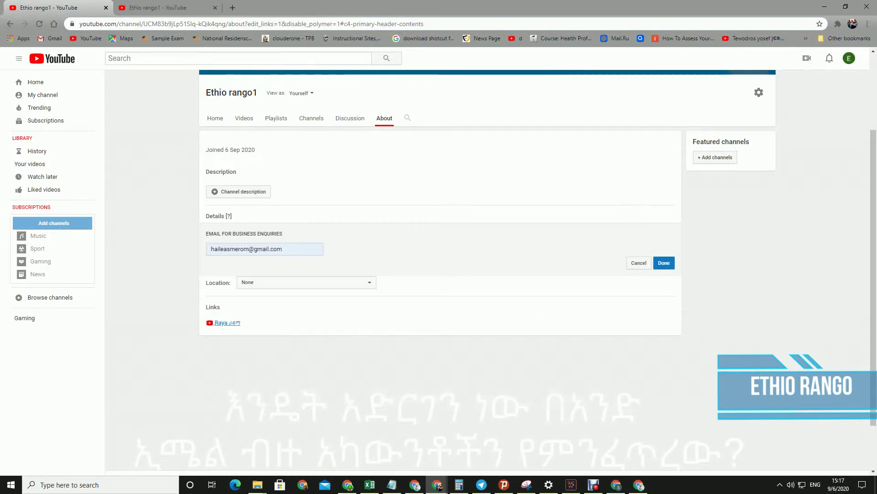
scroll(487, 274, up, 3)
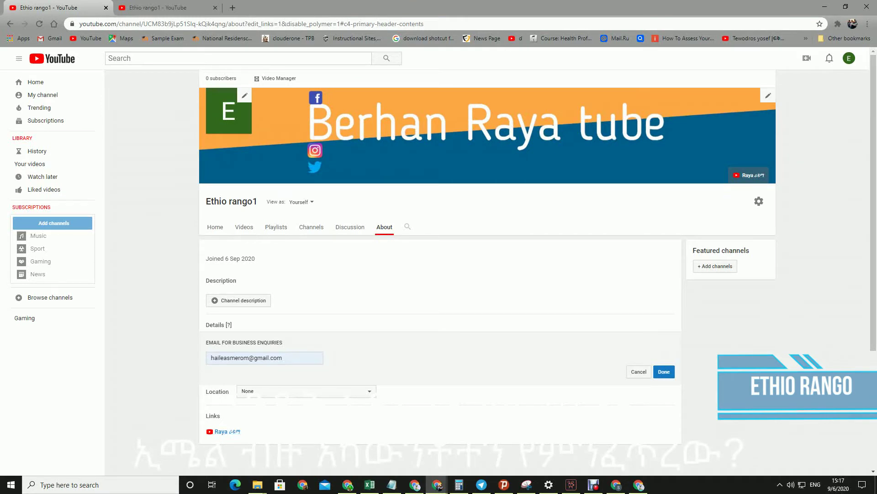
scroll(488, 274, down, 3)
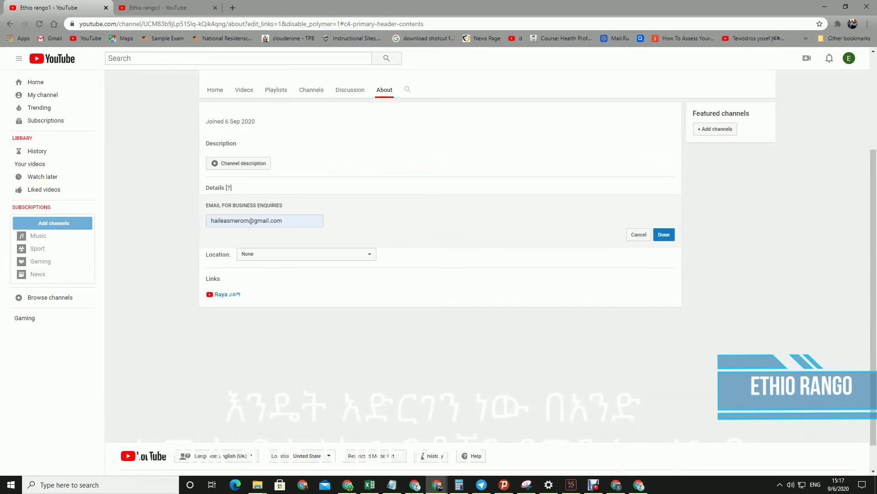
scroll(438, 274, up, 1)
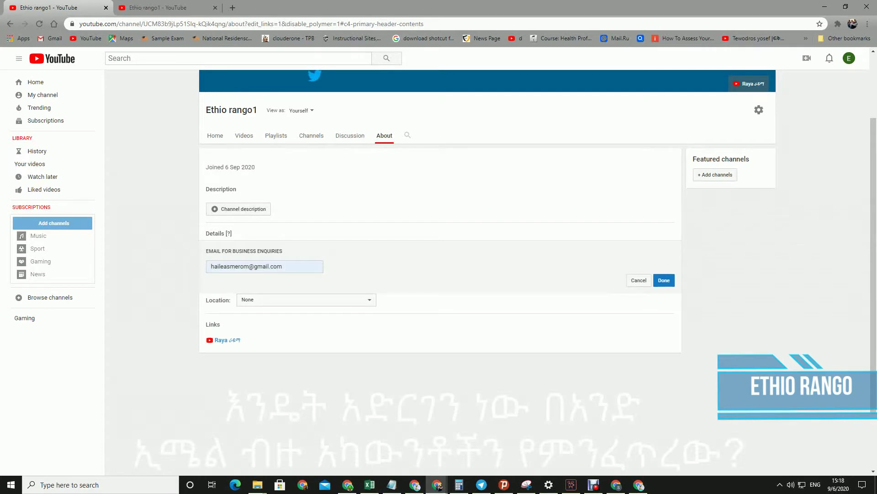
scroll(439, 274, up, 2)
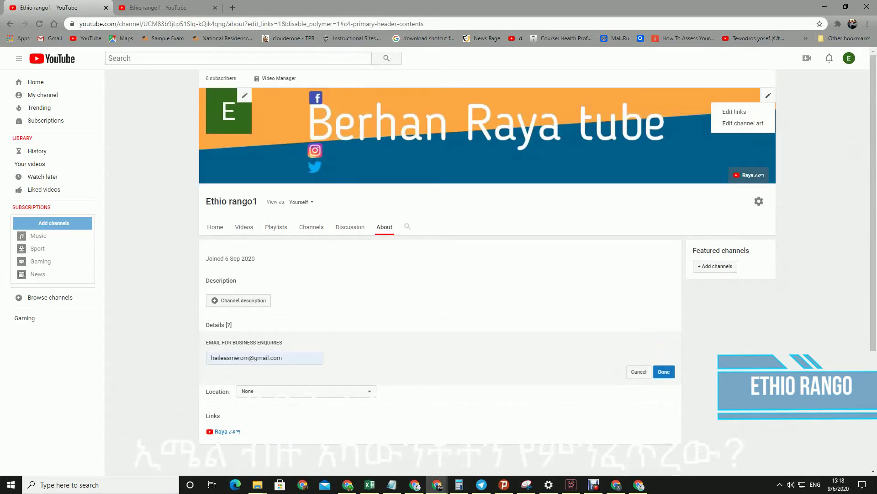
click(735, 111)
click(221, 347)
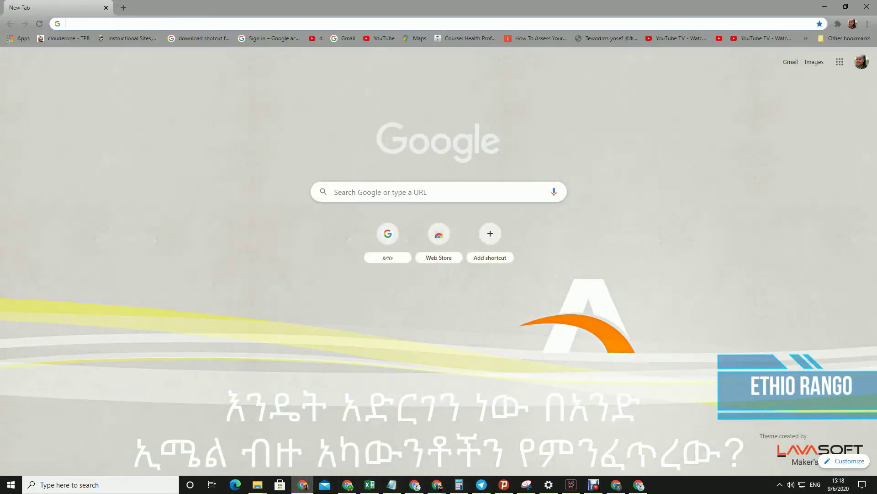
Step: Copy the Facebook profile page's web address, then return to the YouTube links editor
text(facebook.com)
key(Return)
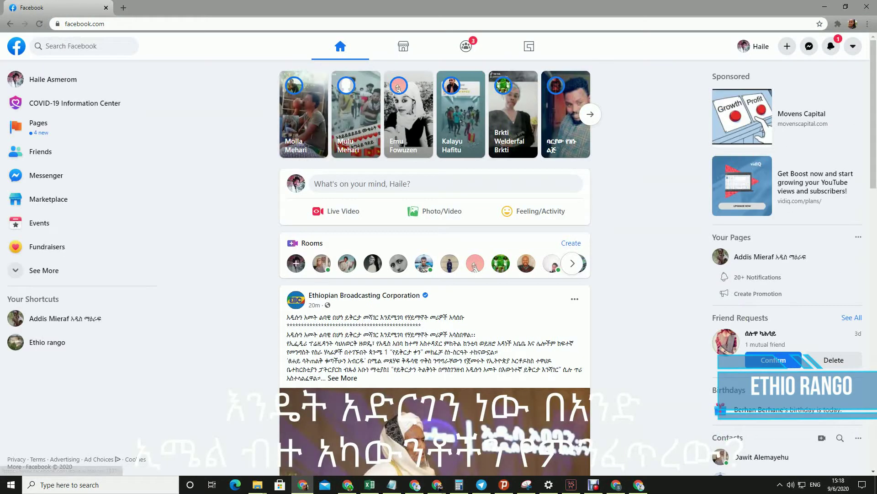
click(53, 79)
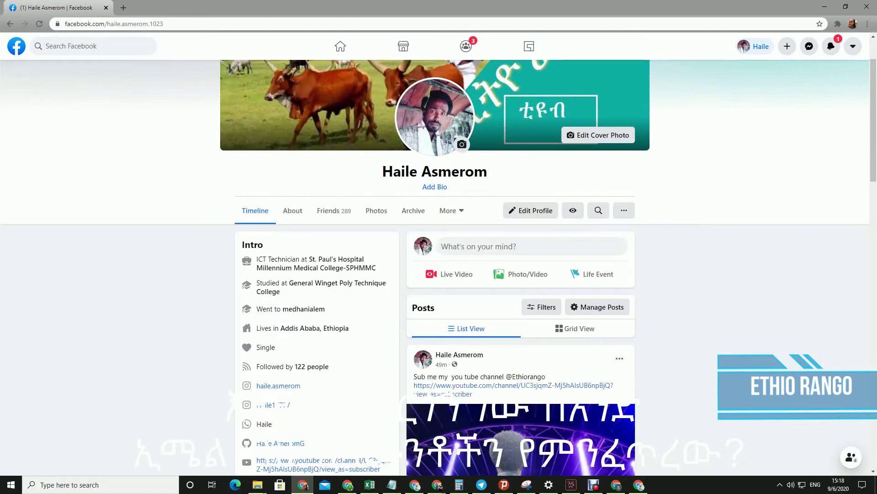
key(ctrl+l)
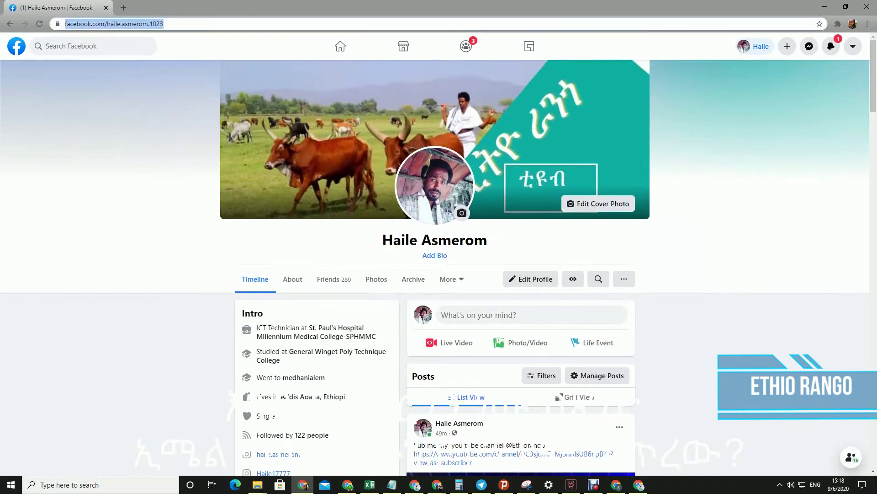
right_click(129, 23)
click(155, 75)
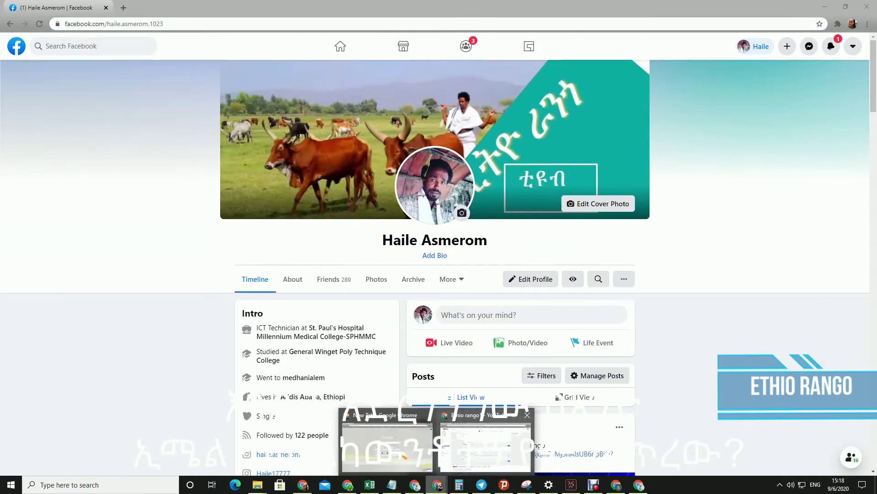
click(437, 485)
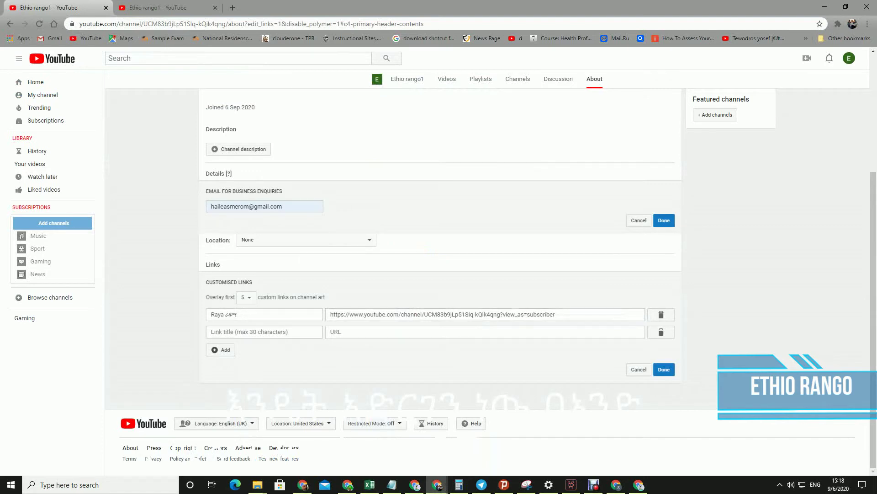
Step: Save a Facebook custom link with the pasted profile URL and profile-name title, then test it
click(264, 331)
click(485, 332)
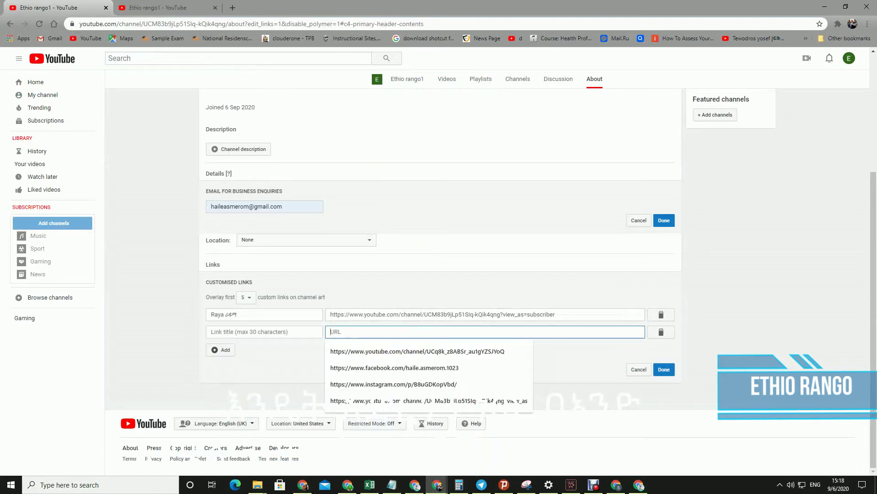
key(ctrl+v)
key(shift+Tab)
key(Down)
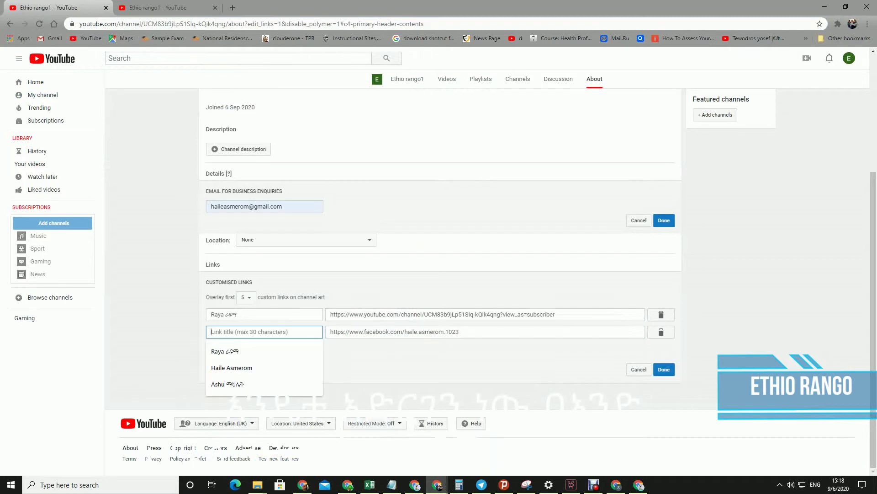
key(Down)
key(Down)
key(Return)
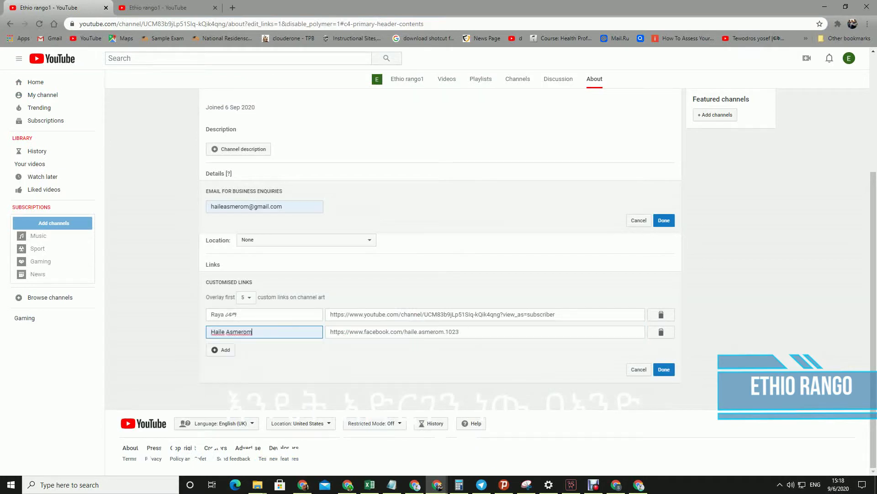
click(664, 369)
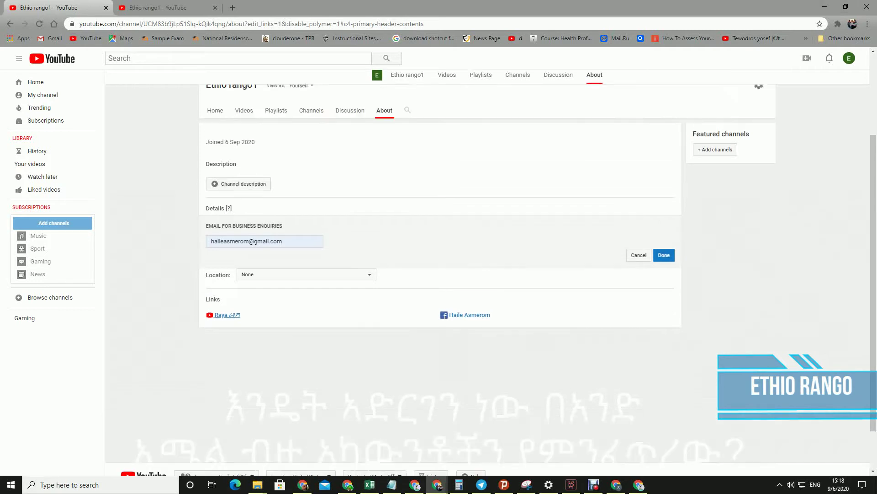
scroll(439, 256, up, 4)
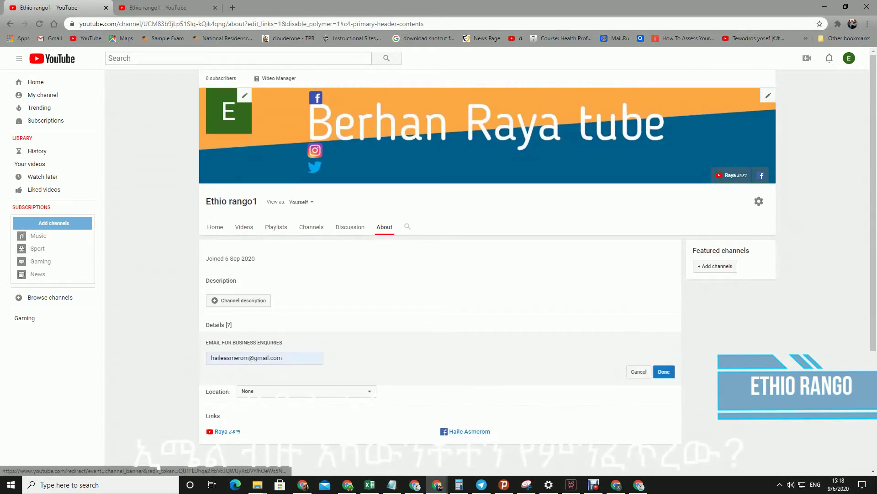
click(762, 175)
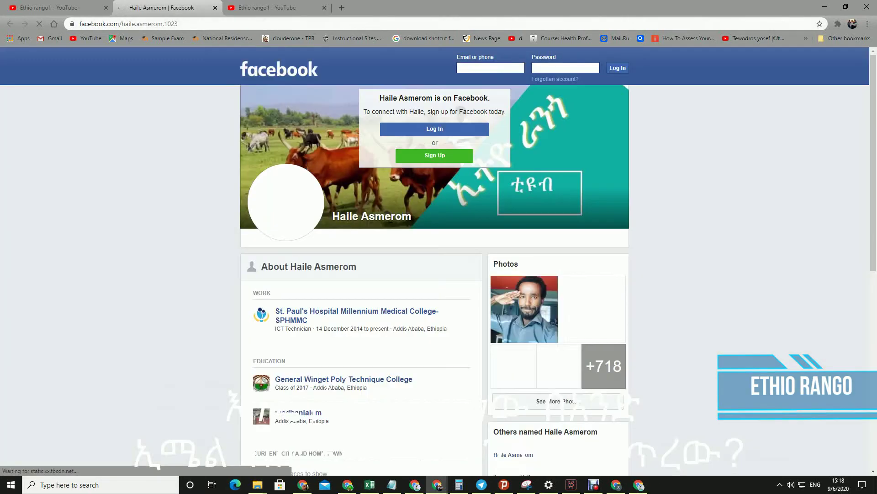
Step: Review the Facebook profile, then switch to the Ethio rango1 channel tab and open the account menu
scroll(639, 381, down, 3)
scroll(639, 381, up, 3)
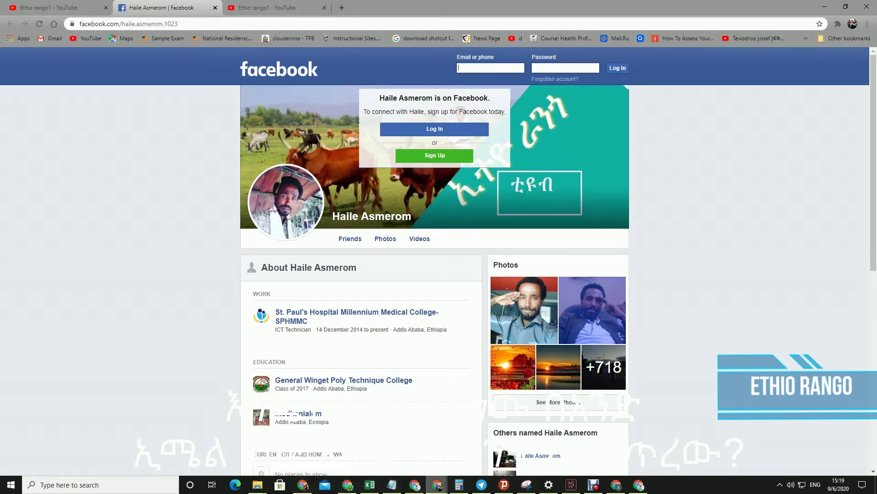
mouse_move(438, 485)
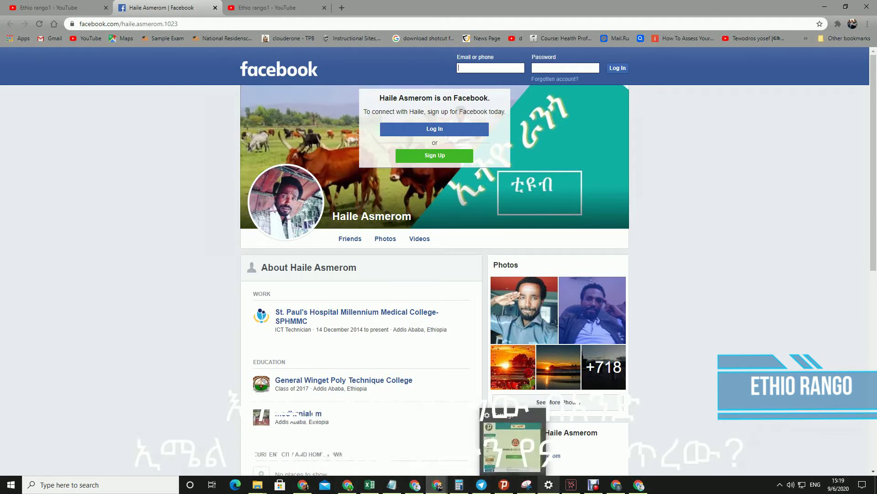
mouse_move(571, 485)
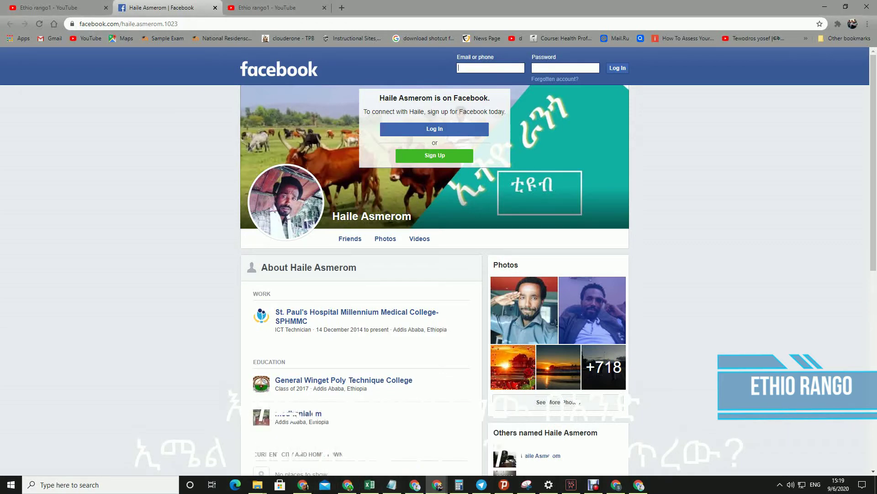
key(ctrl+Tab)
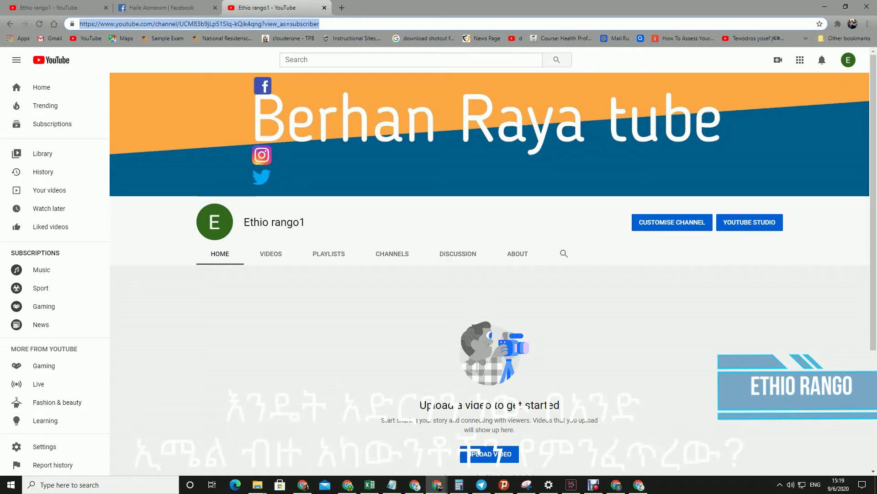
click(848, 60)
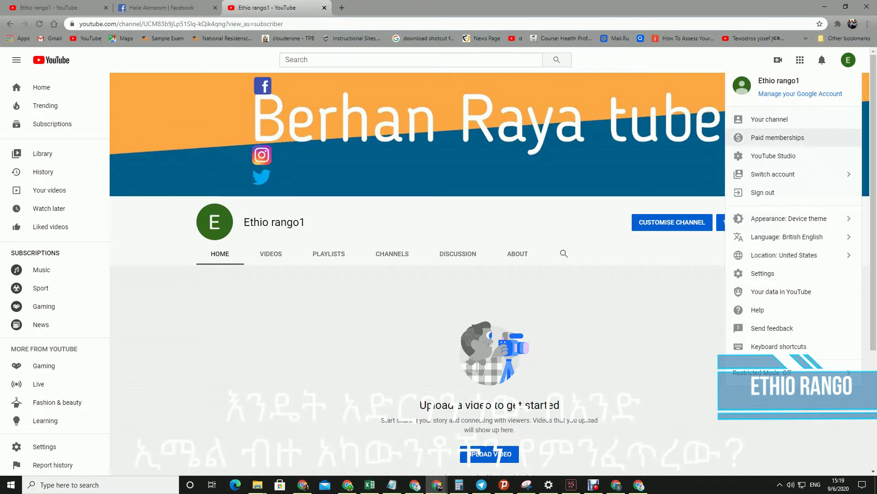
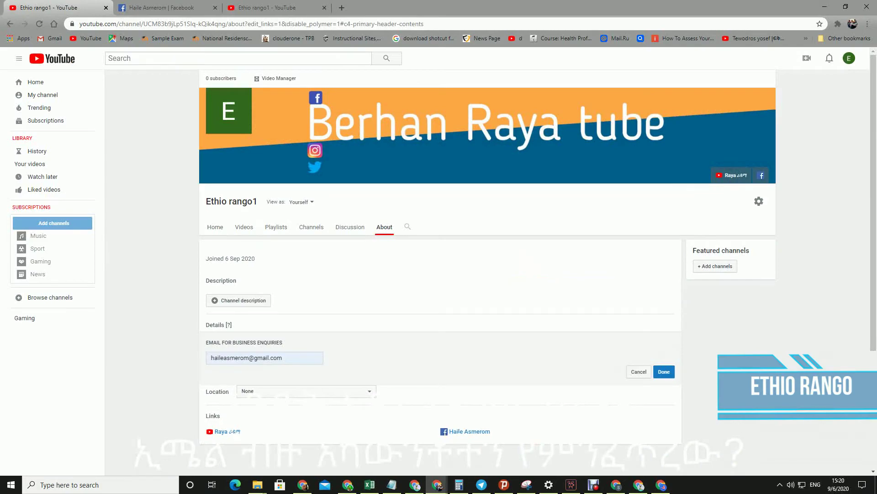
Step: Add a new Chrome profile named 'ab'
click(303, 484)
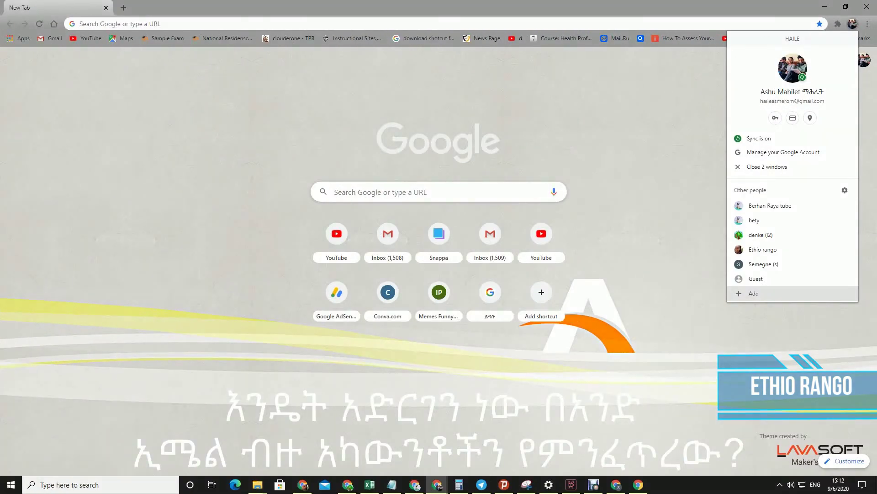
click(754, 293)
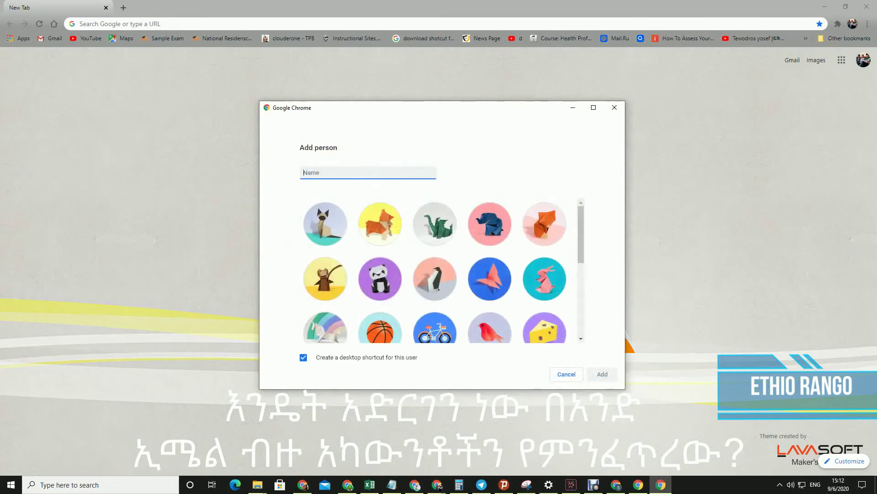
text(ab)
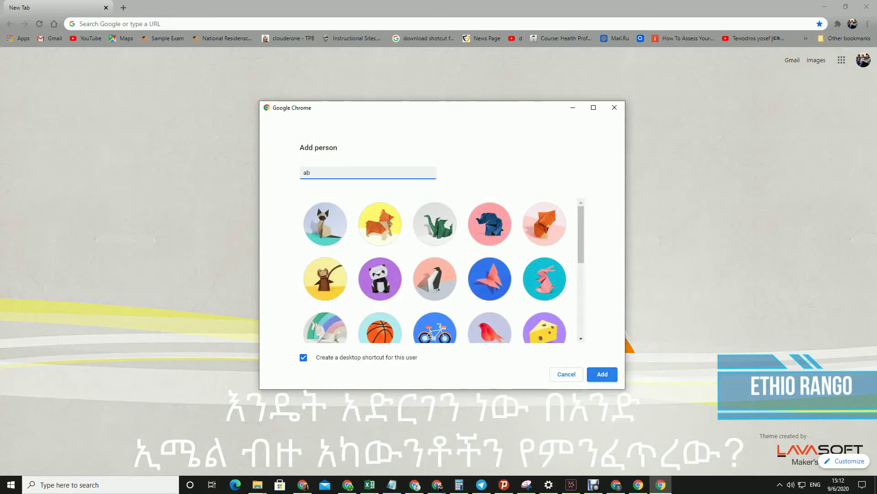
click(602, 373)
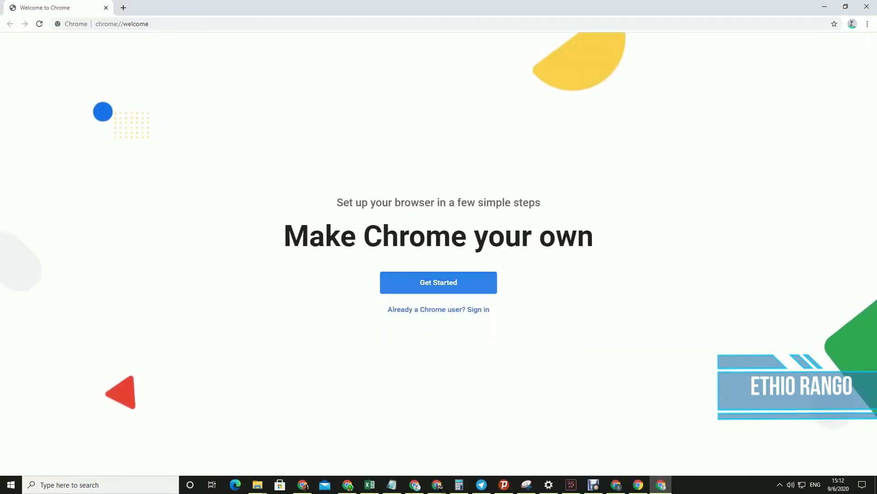
Step: Run the ab profile's welcome setup with default bookmarks and background, then minimize the sign-in window
click(438, 282)
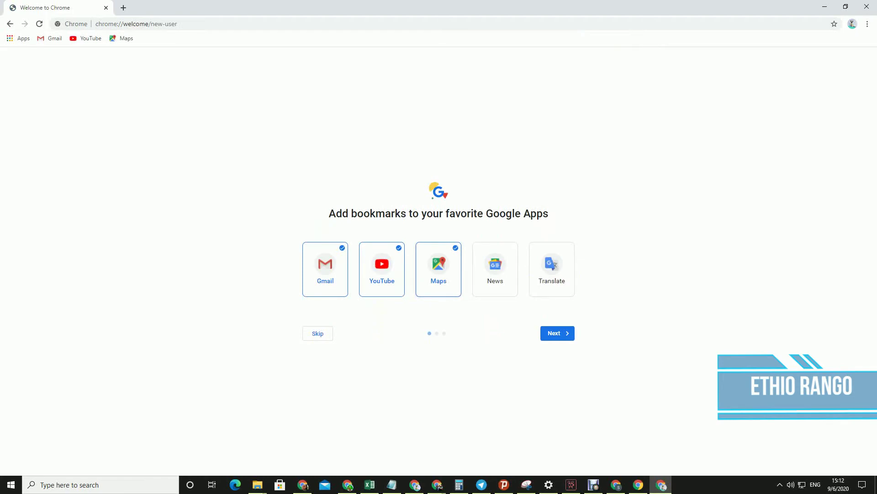
click(555, 333)
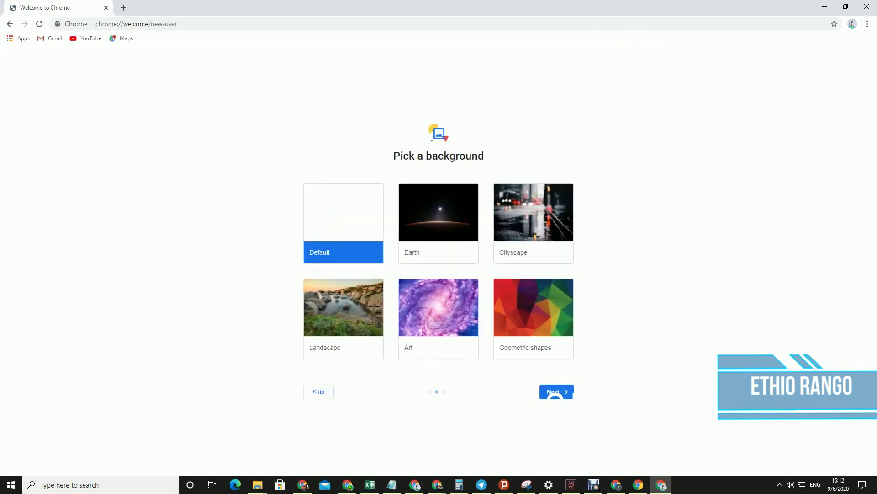
click(555, 392)
click(350, 368)
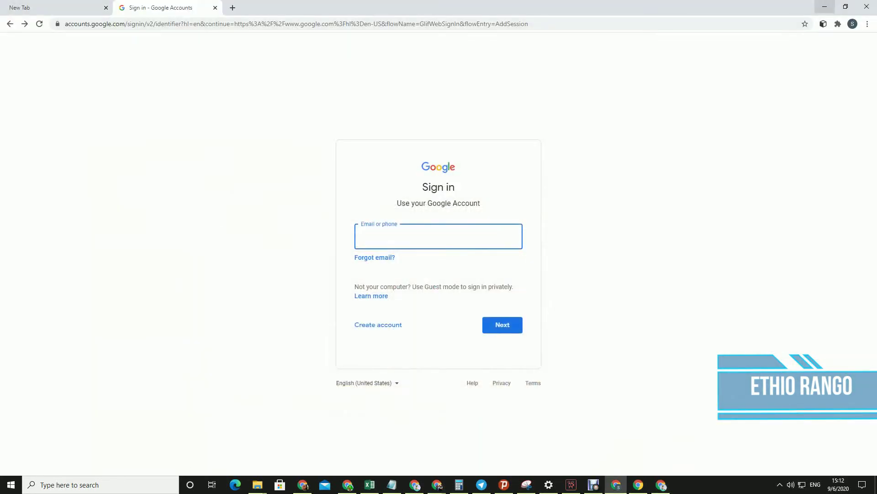
click(825, 7)
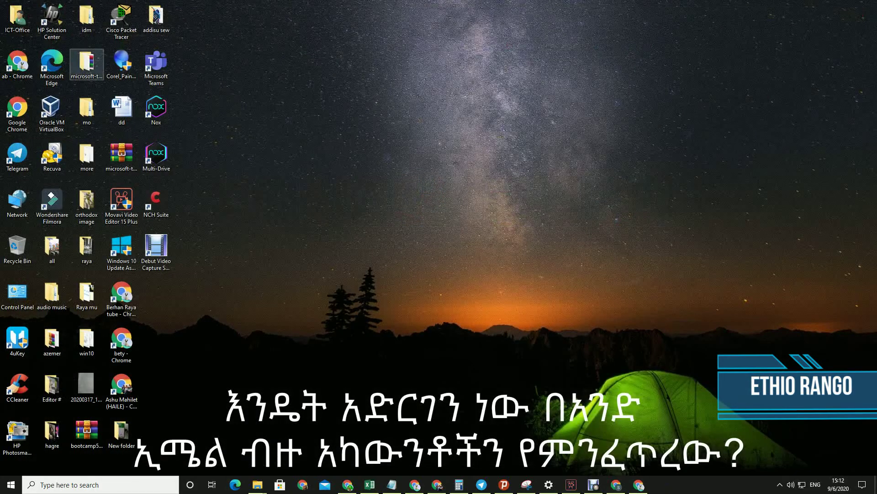
Step: Move the ab - Chrome and Google Chrome desktop shortcuts to new positions
drag(17, 64, 156, 110)
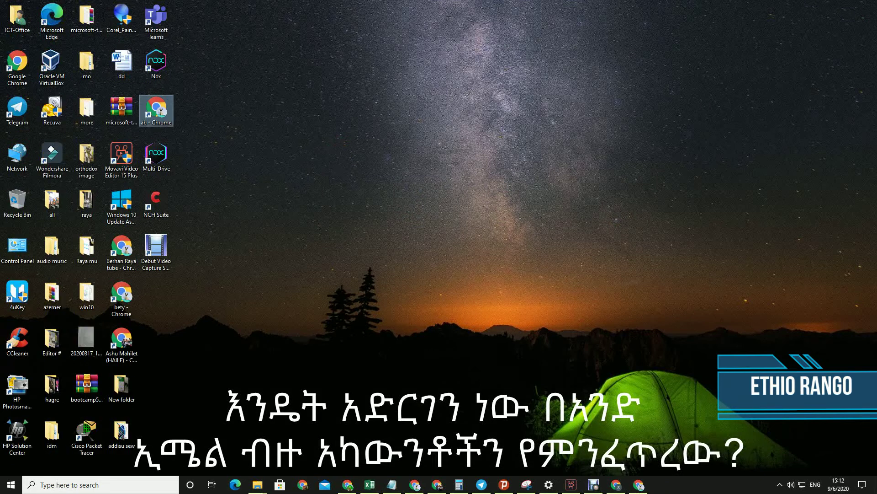
mouse_move(17, 63)
mouse_down()
mouse_move(491, 195)
mouse_move(156, 158)
mouse_up()
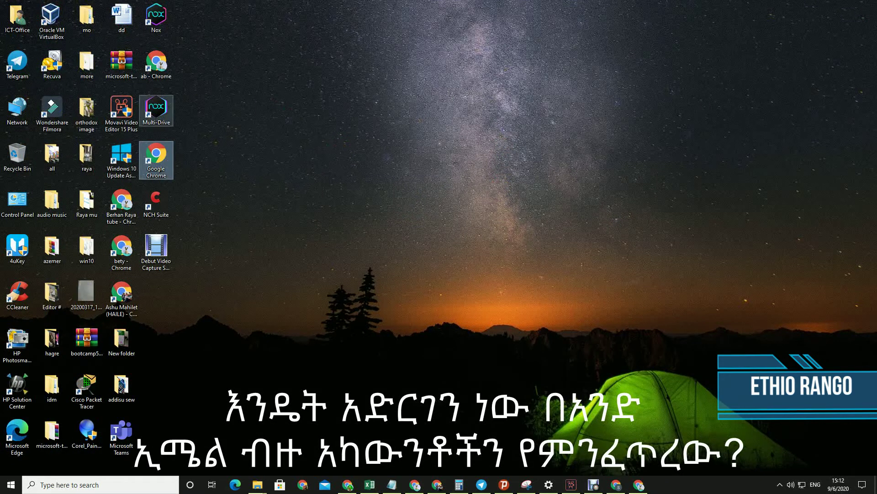
click(156, 64)
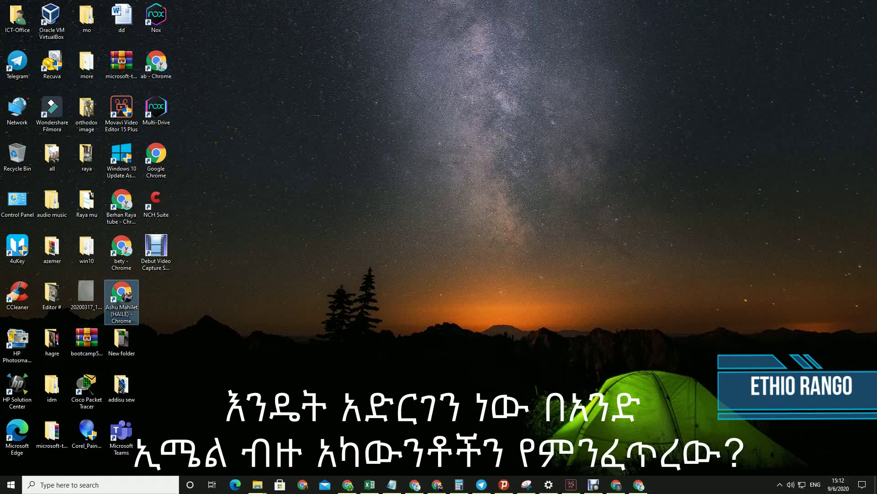
Step: Launch Chrome with the main profile and load youtube.com
double_click(121, 294)
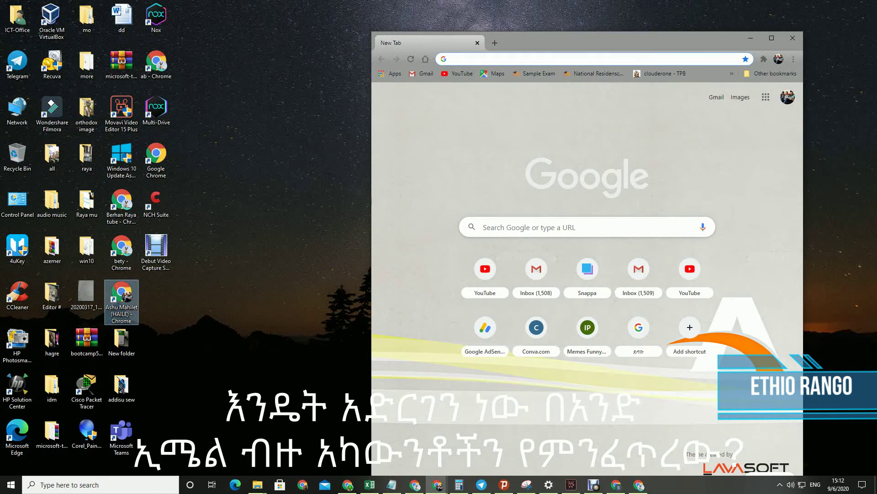
text(youtube.com)
key(Return)
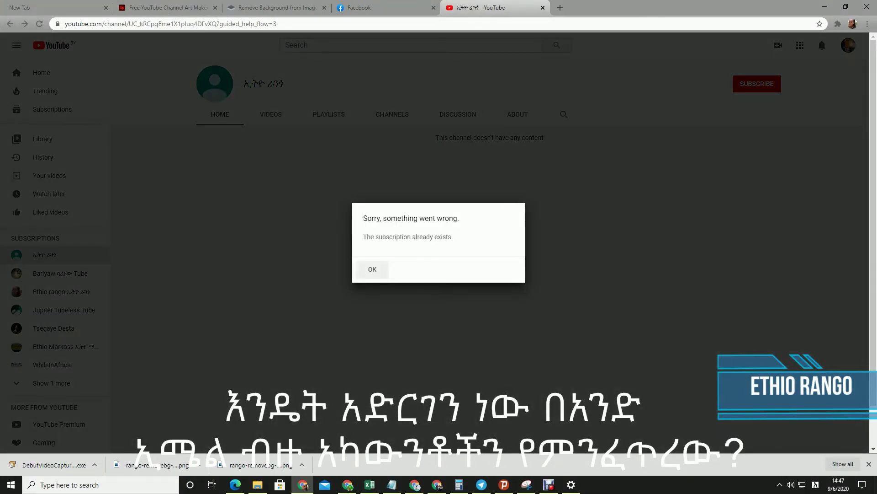
Step: Dismiss the subscription error and load youtube.com in a new tab
key(Return)
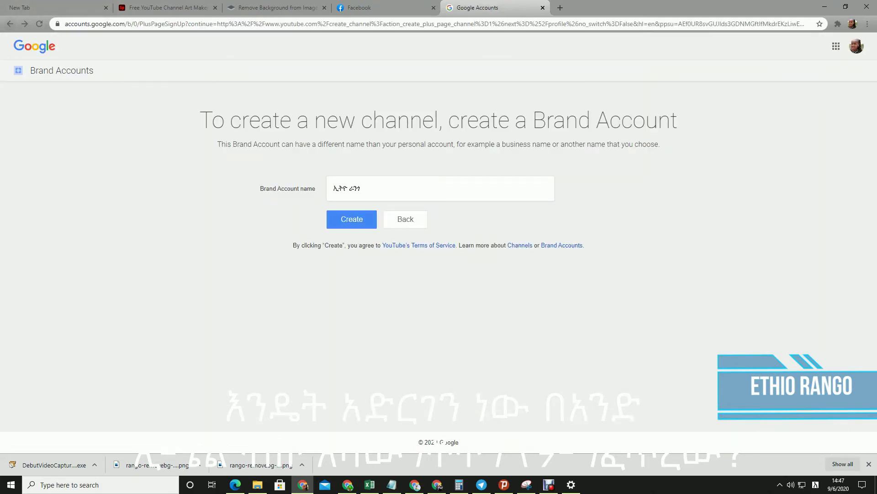
key(ctrl+t)
text(youtube.com)
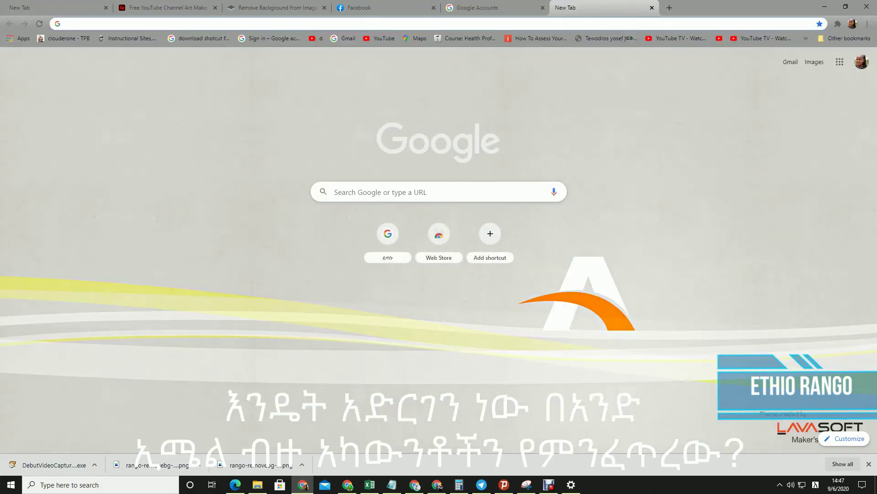
key(Return)
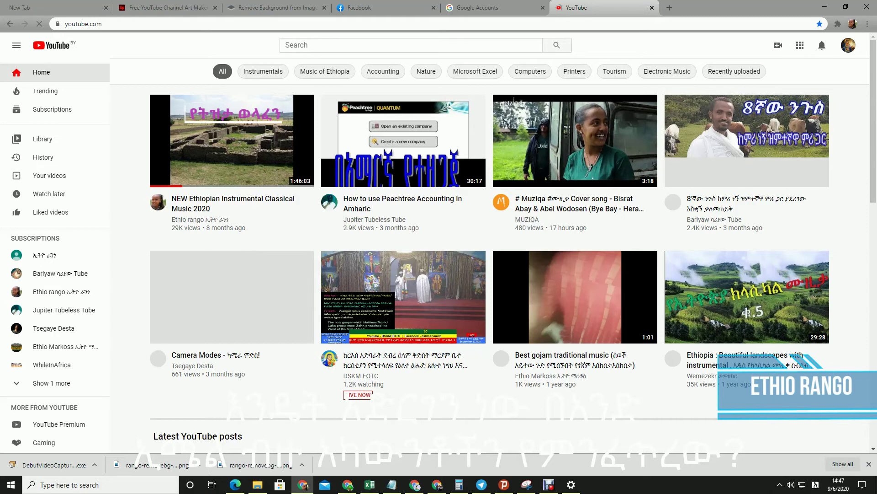
Step: Open the SHelemate channel page and reload it in the classic layout
click(849, 45)
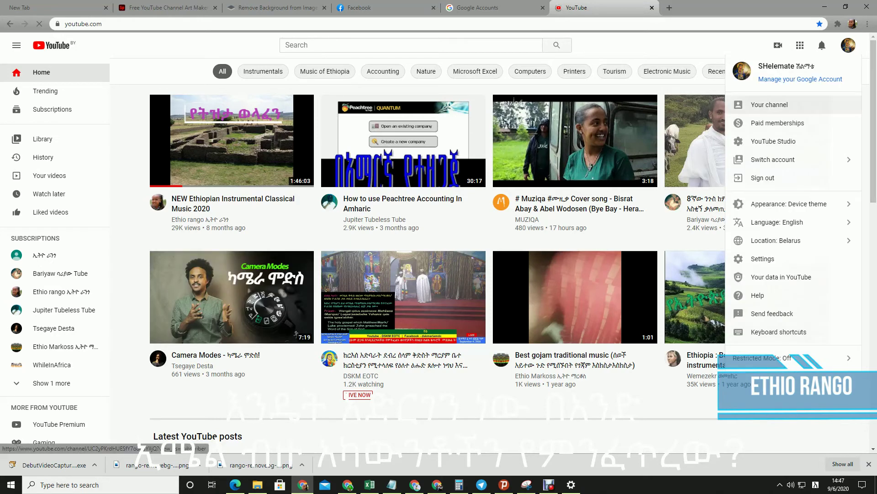
click(772, 105)
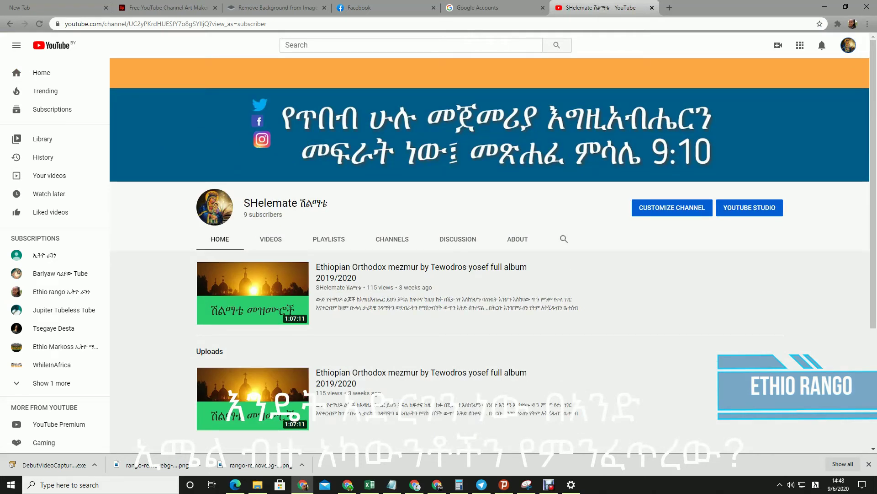
key(F5)
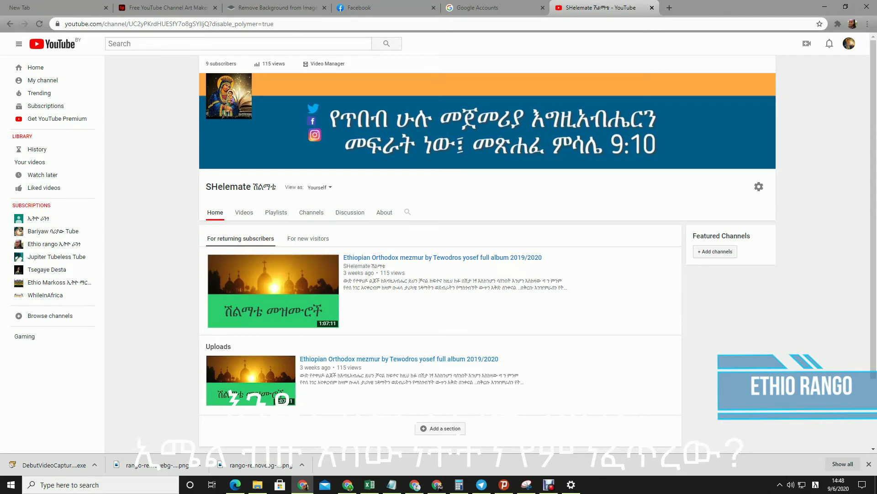
Step: From YouTube settings, open the account's channel list and choose Create a new channel
click(849, 43)
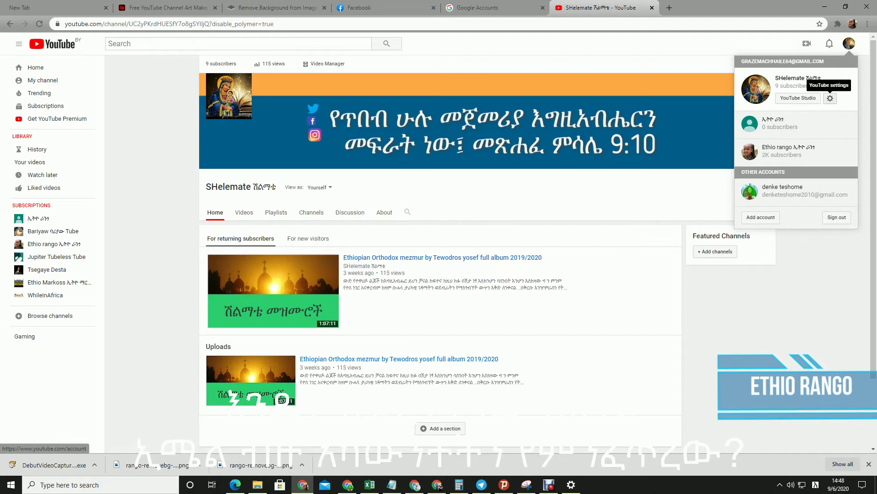
click(831, 98)
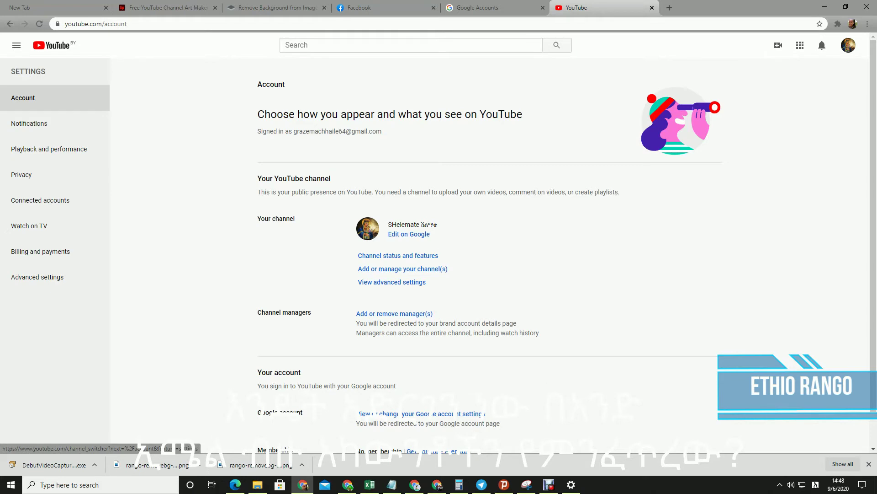
click(403, 269)
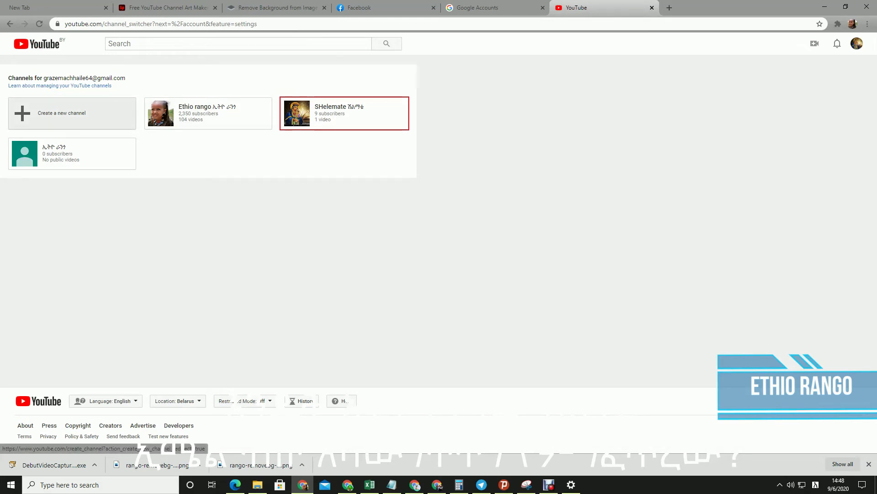
click(69, 113)
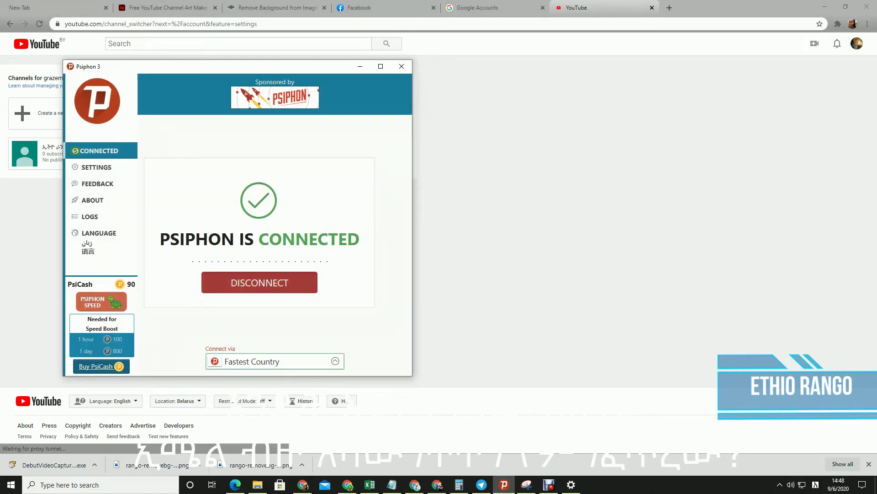
Step: Disconnect and minimize Psiphon VPN, then create the Brand Account named ኢትዮ ራንጎ2
click(259, 282)
click(360, 67)
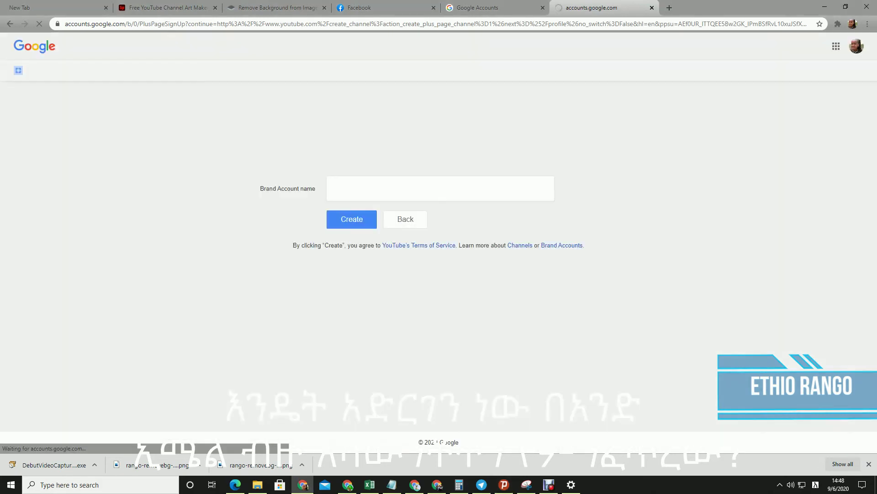
click(334, 189)
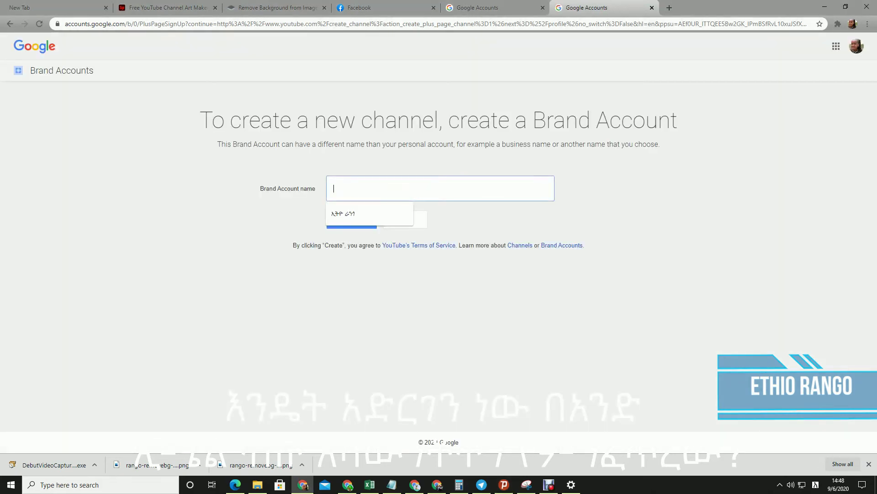
key(Down)
key(Return)
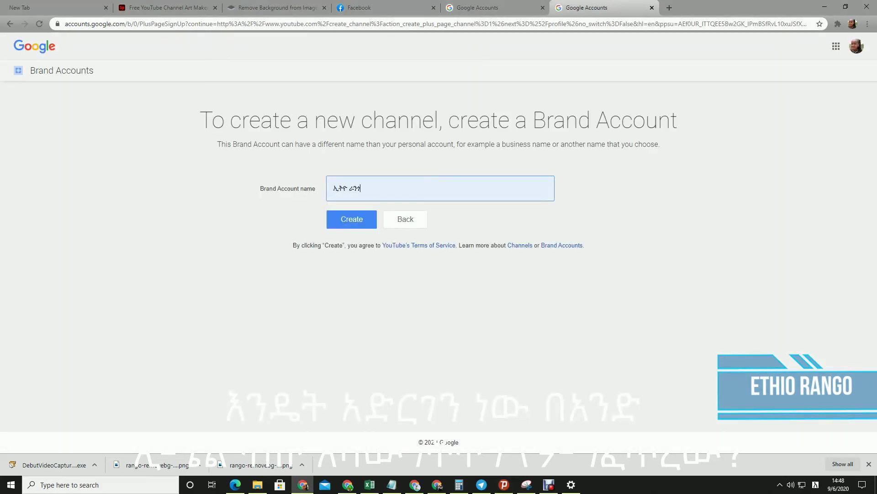
text(2)
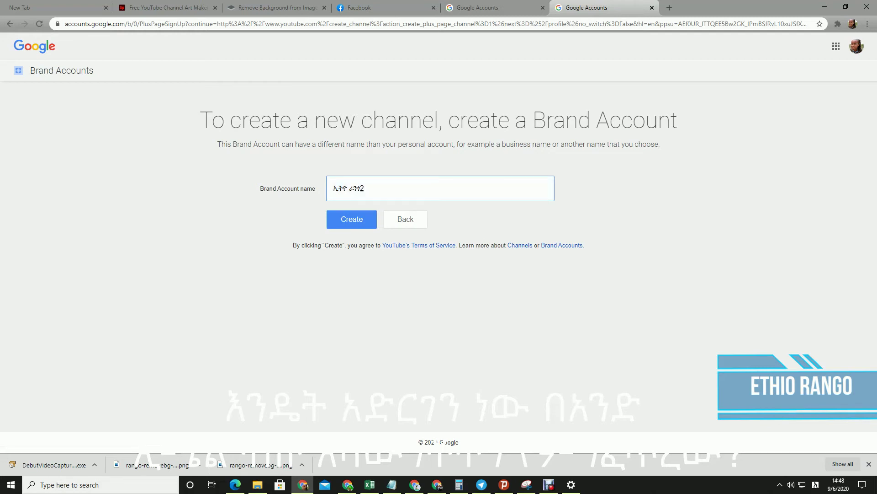
key(Return)
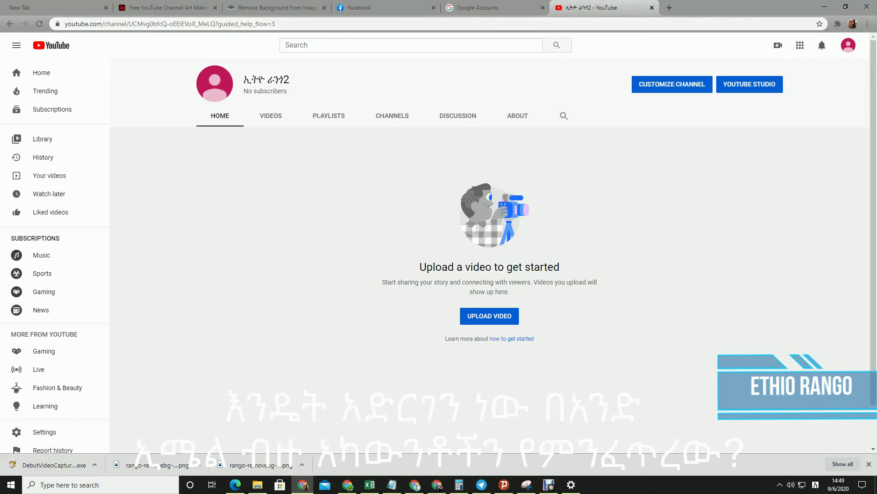
Step: Switch the keyboard from Amharic to English and search YouTube for 'ethio rango'
key(/)
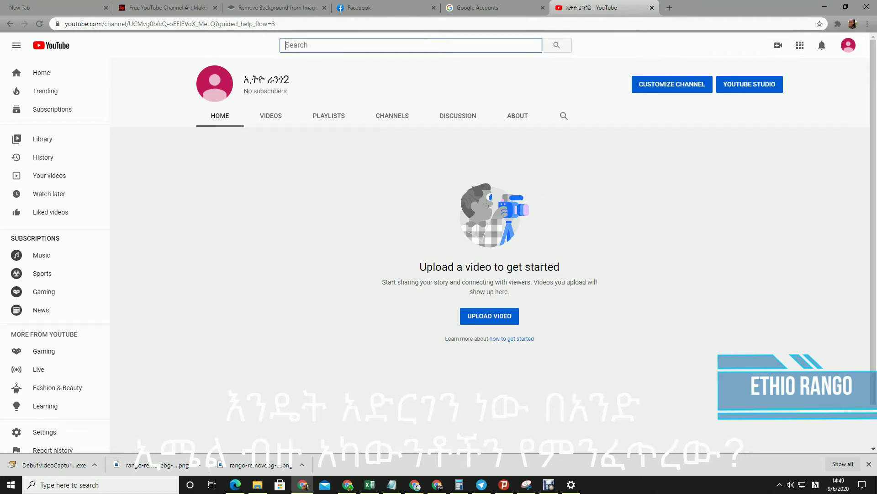
text(ኢትዮአ)
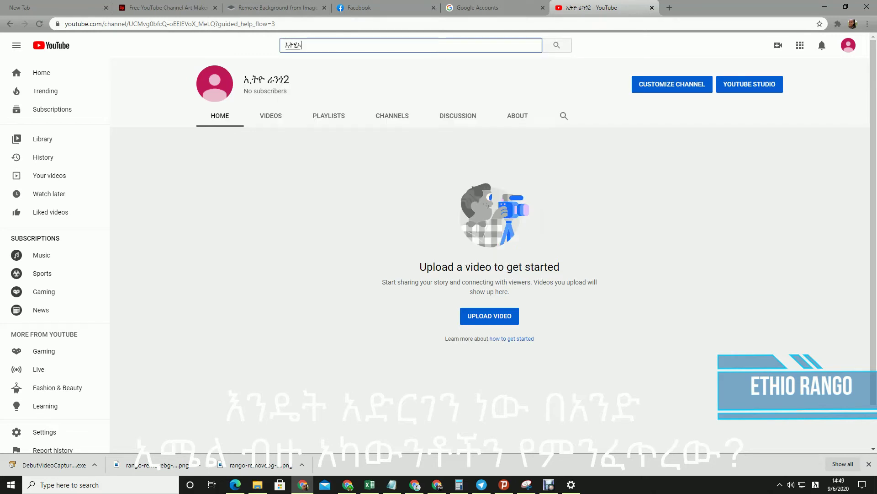
key(BackSpace)
key(BackSpace)
key(BackSpace)
key(BackSpace)
key(super+space)
text(ethio ran)
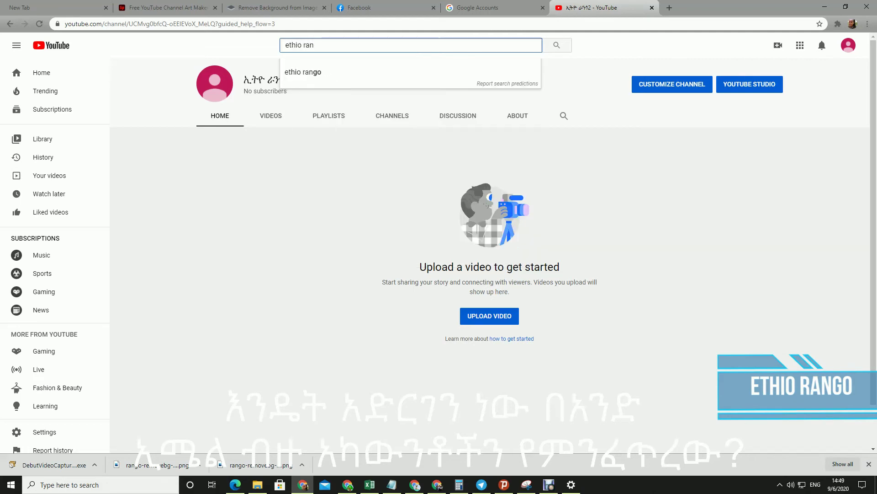
text(go)
key(Return)
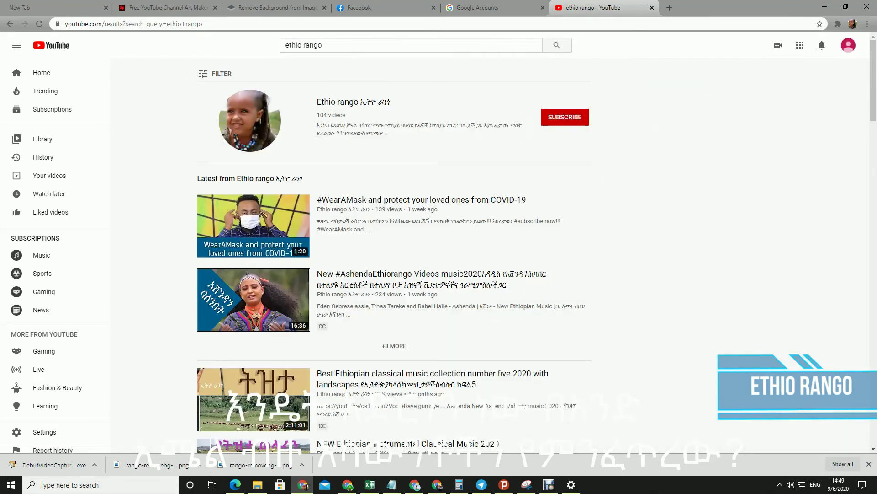
Step: Subscribe to Ethio rango, open its channel, and switch to the Ethio rango account
click(565, 117)
click(353, 102)
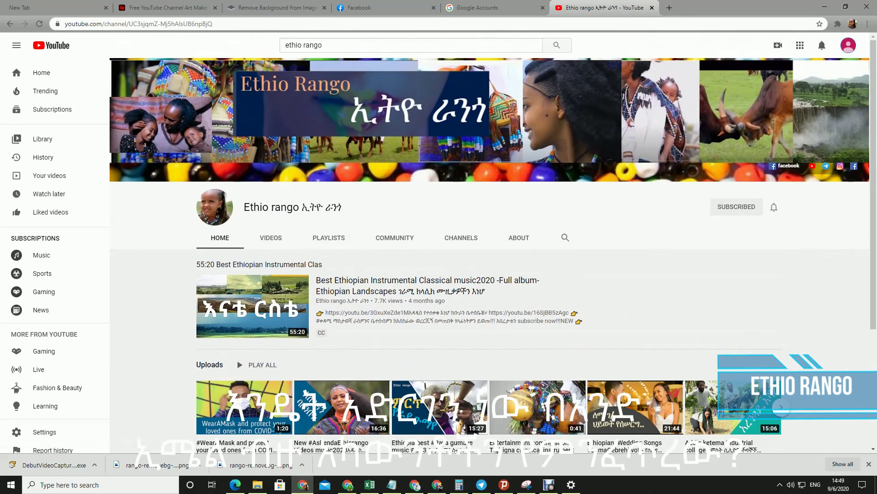
click(848, 45)
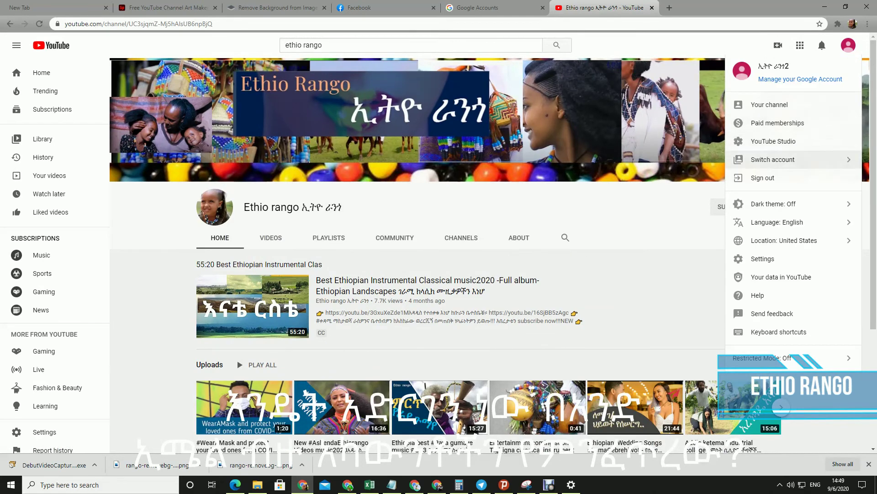
click(777, 159)
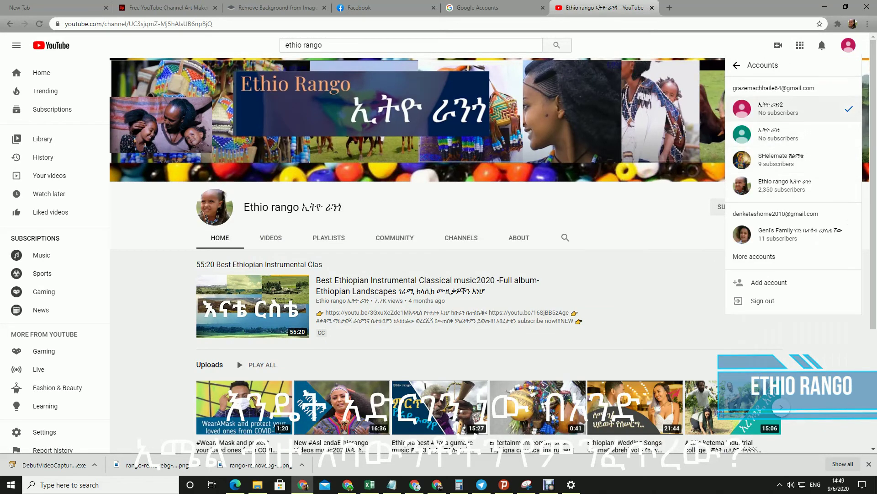
click(787, 185)
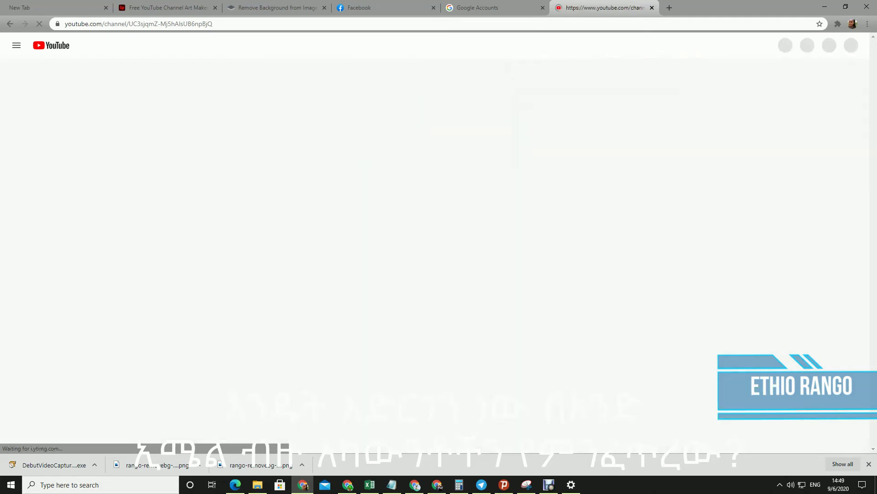
Step: Browse the Ethio rango channel page and pause its featured video
scroll(439, 274, down, 3)
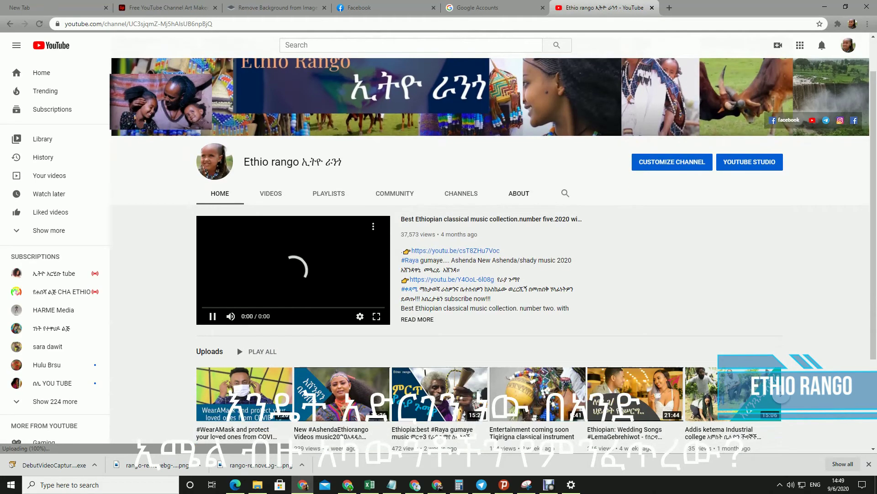
scroll(438, 274, up, 1)
scroll(494, 229, up, 2)
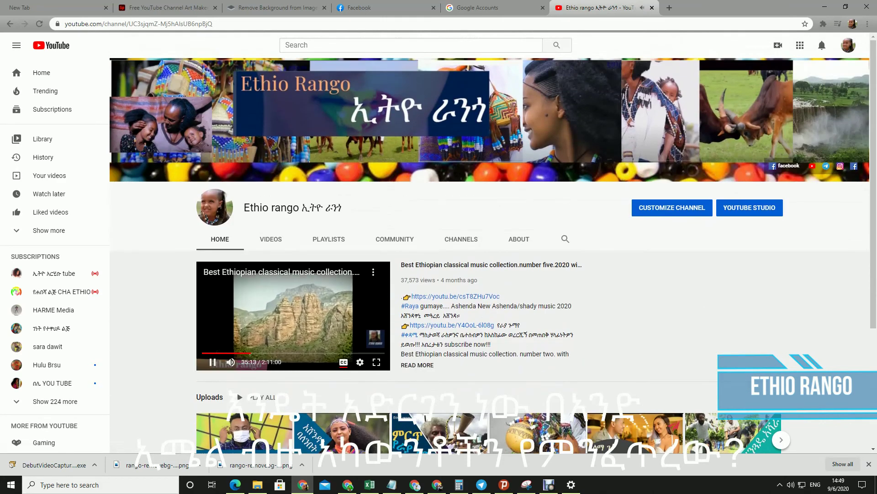
scroll(439, 274, down, 2)
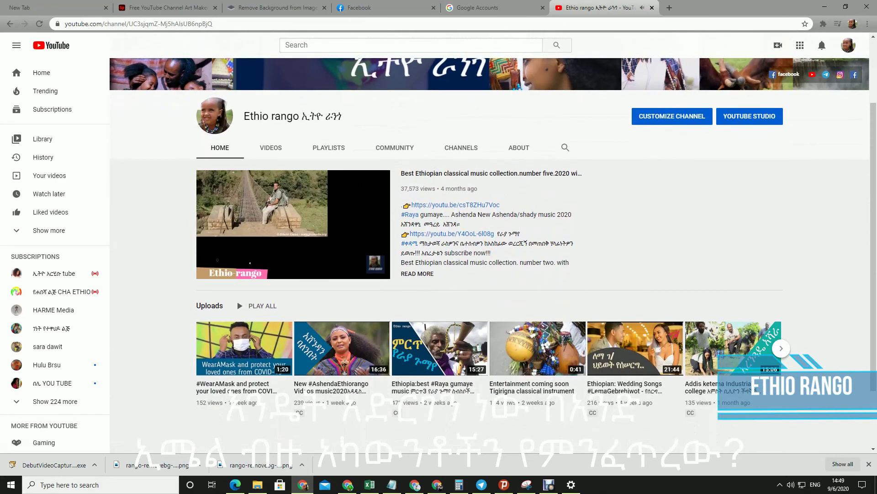
scroll(494, 229, up, 2)
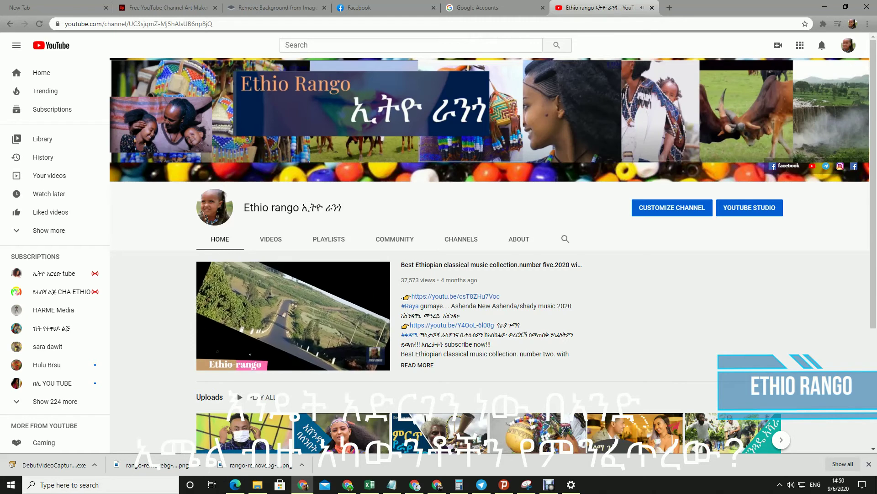
key(space)
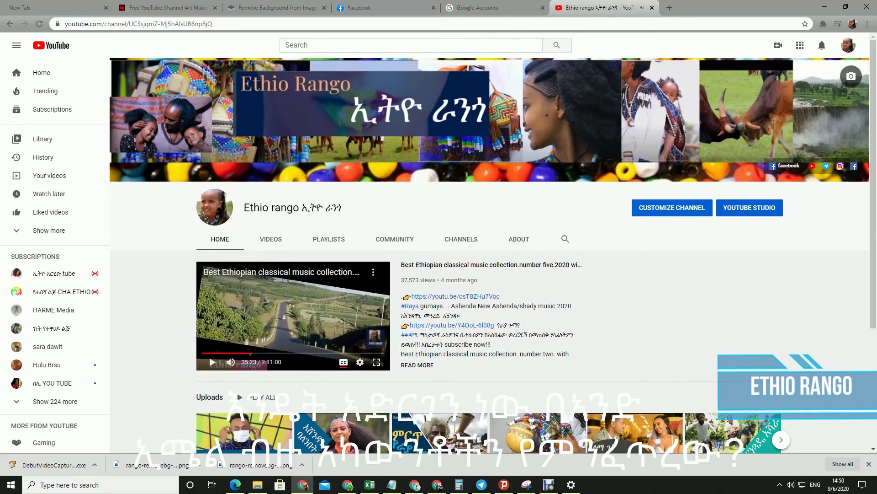
Step: Switch back to the ኢትዮ ራንጎ2 account
click(848, 45)
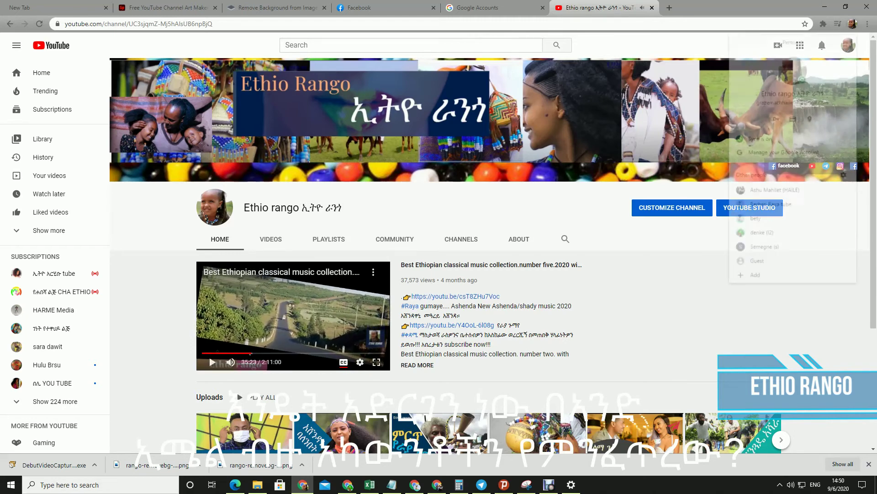
key(Escape)
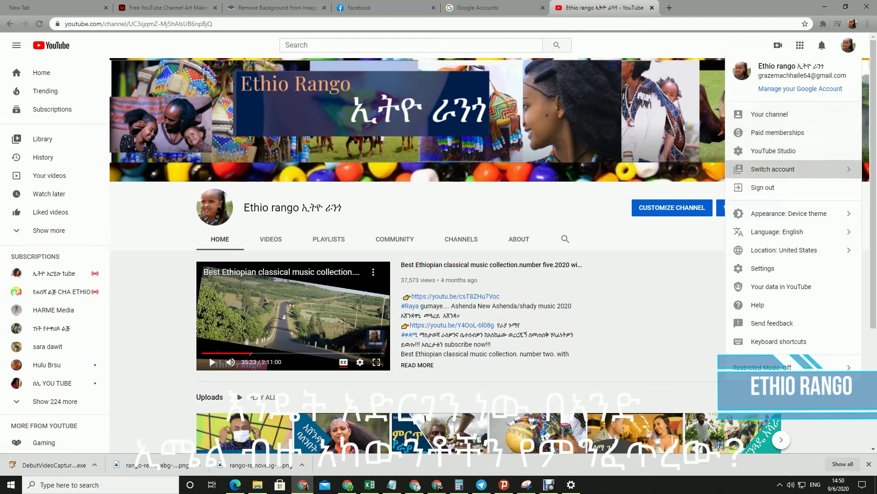
click(777, 168)
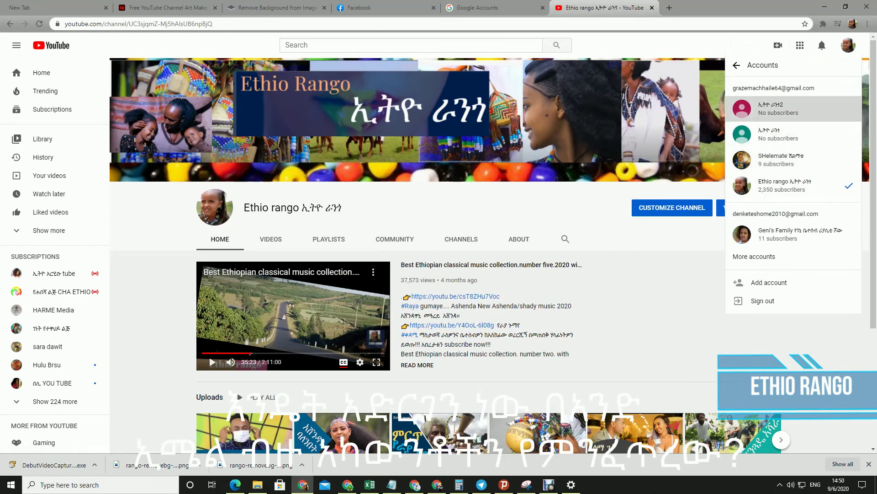
click(777, 108)
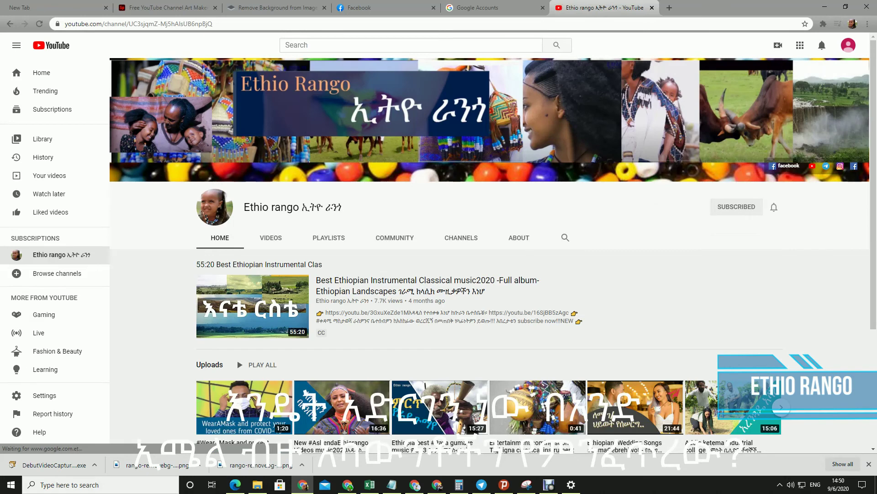
Step: Open the ኢትዮ ራንጎ2 channel's customization and its channel art editor
click(848, 45)
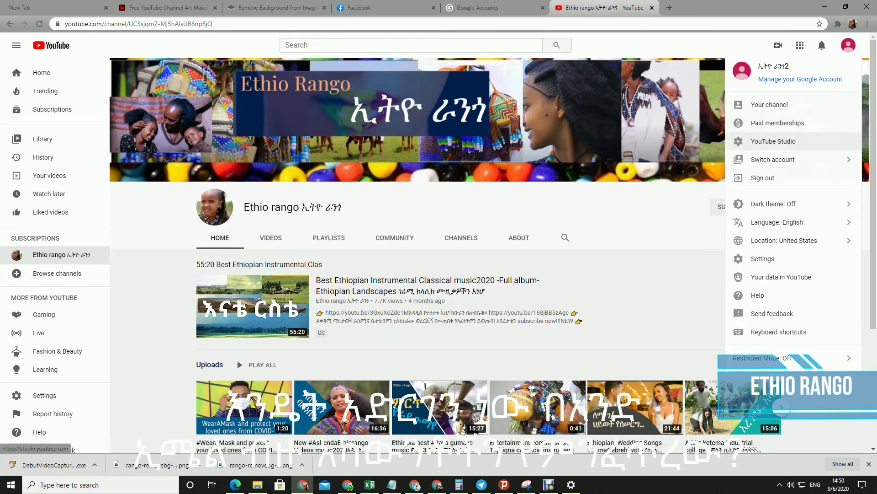
click(770, 105)
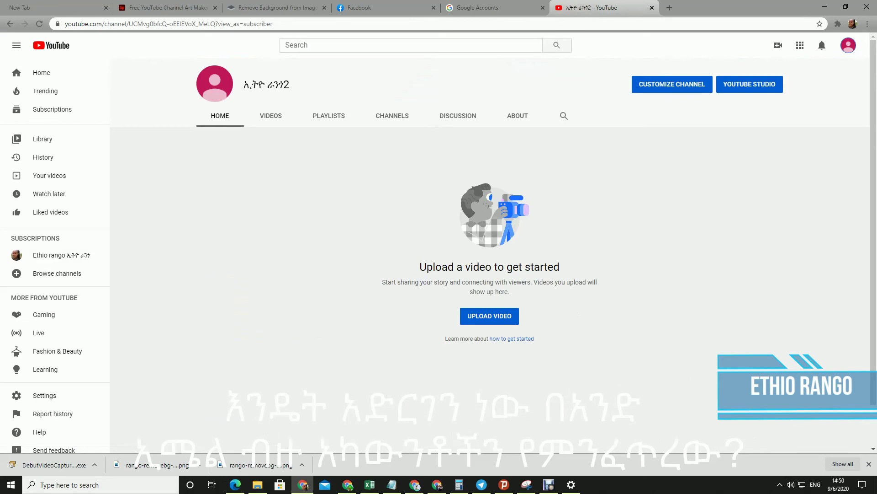
click(673, 85)
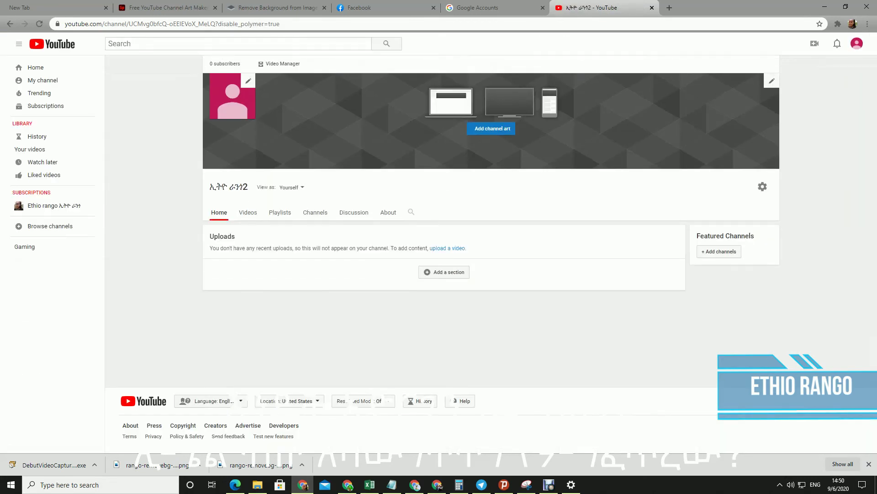
click(772, 81)
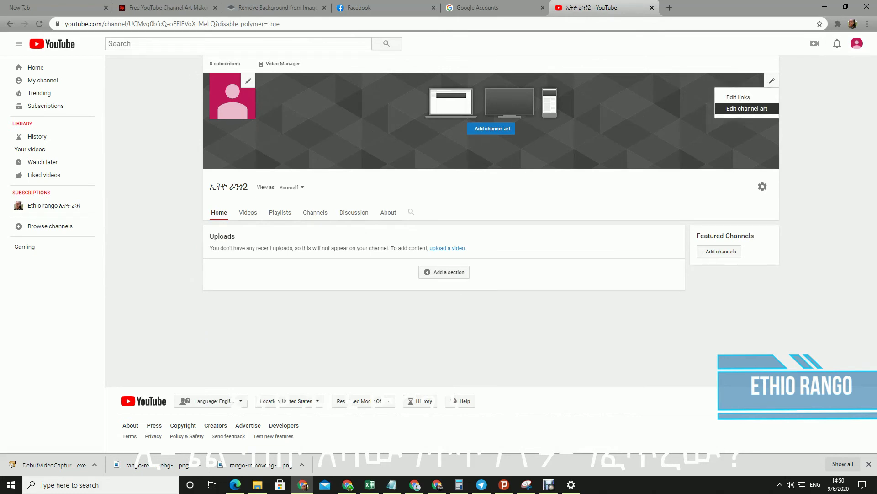
click(747, 108)
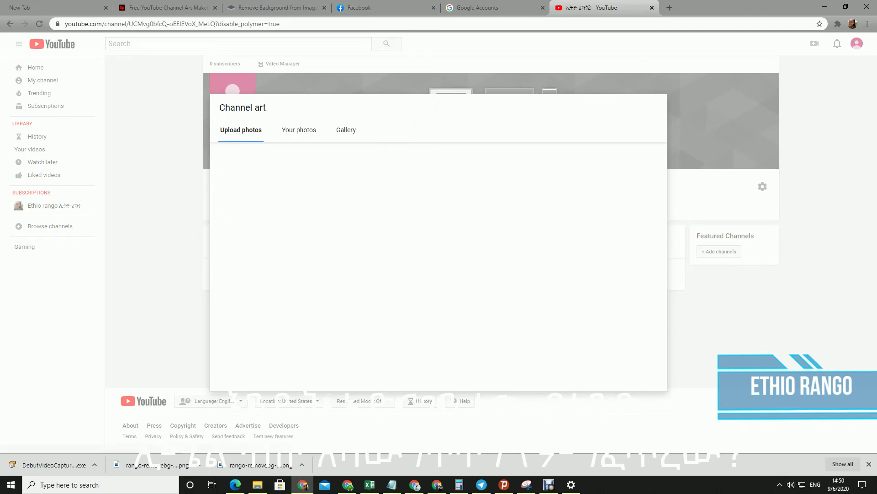
Step: Choose the misty mountains image from the Gallery and apply it as the banner
click(298, 130)
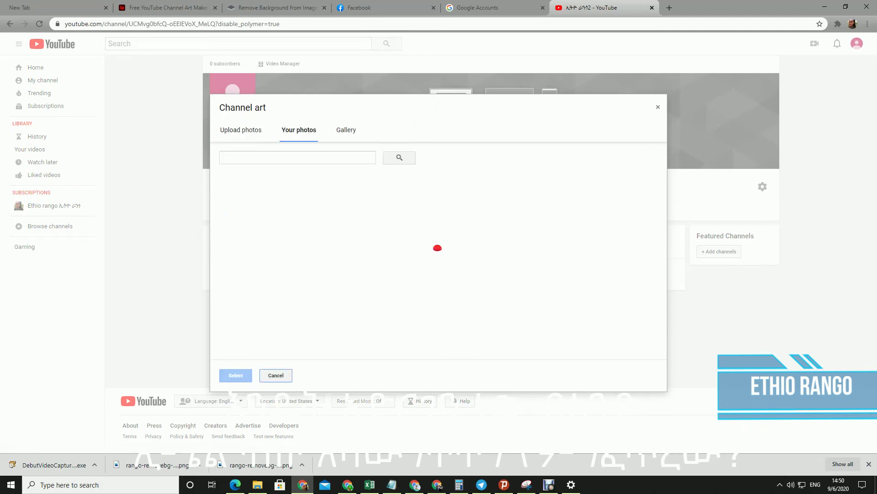
click(346, 130)
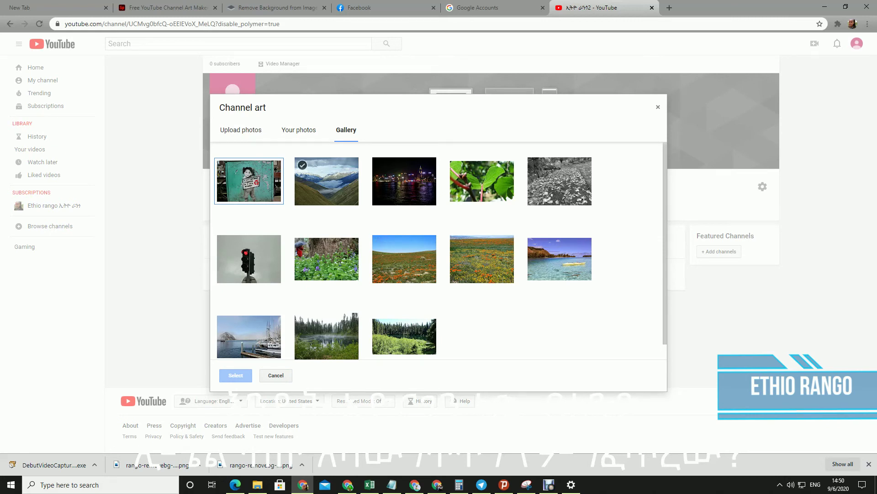
click(327, 181)
click(235, 375)
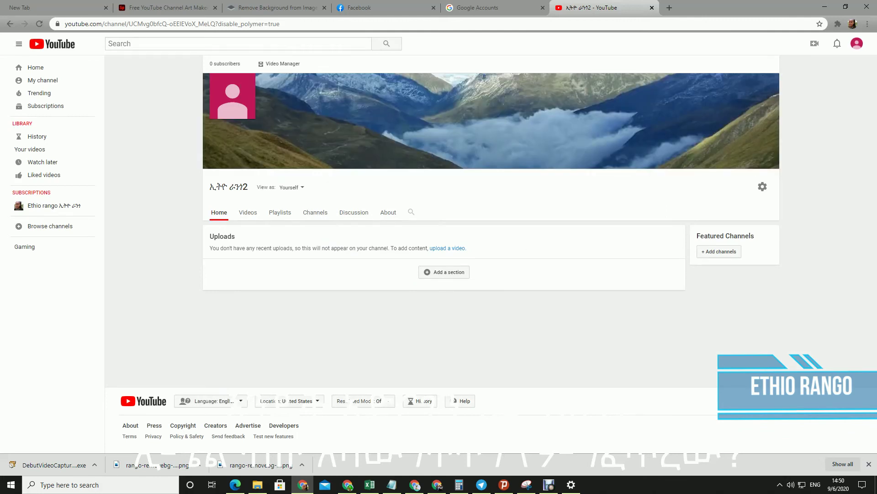
click(857, 44)
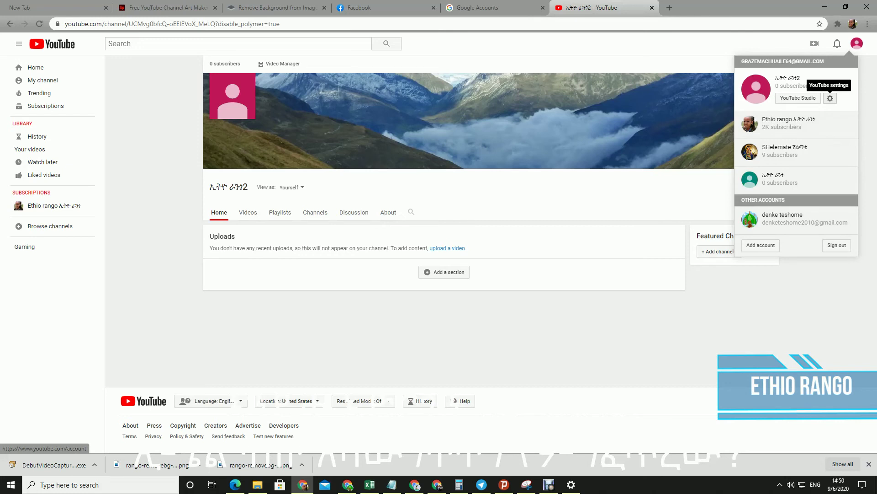
Step: Open YouTube account settings and start phone verification for the account
click(830, 98)
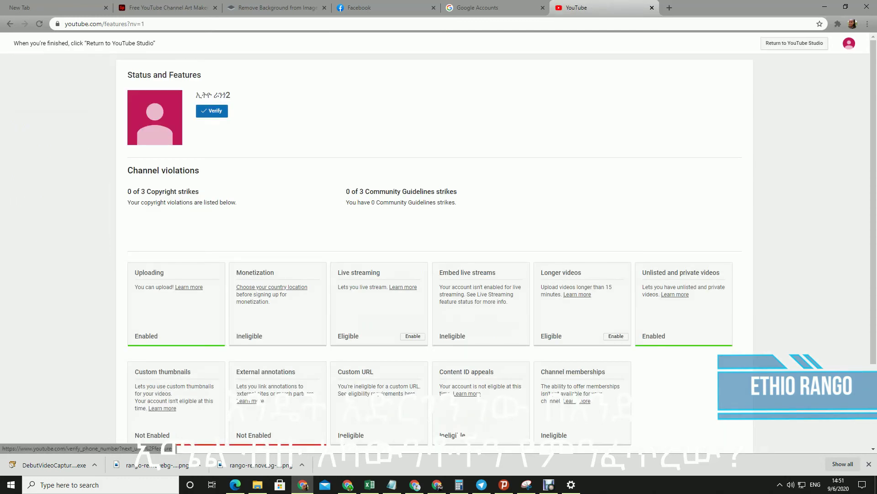
click(212, 110)
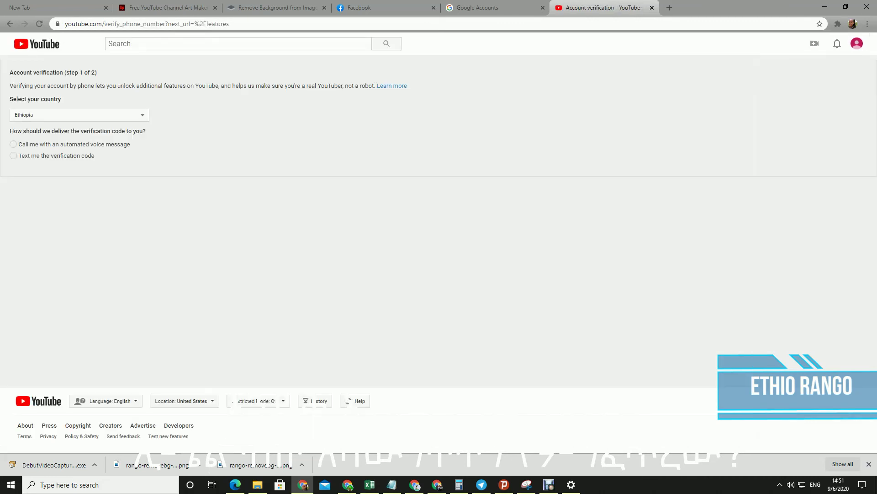
Step: Choose text-message verification and submit the saved phone number to receive a code
click(13, 155)
click(72, 213)
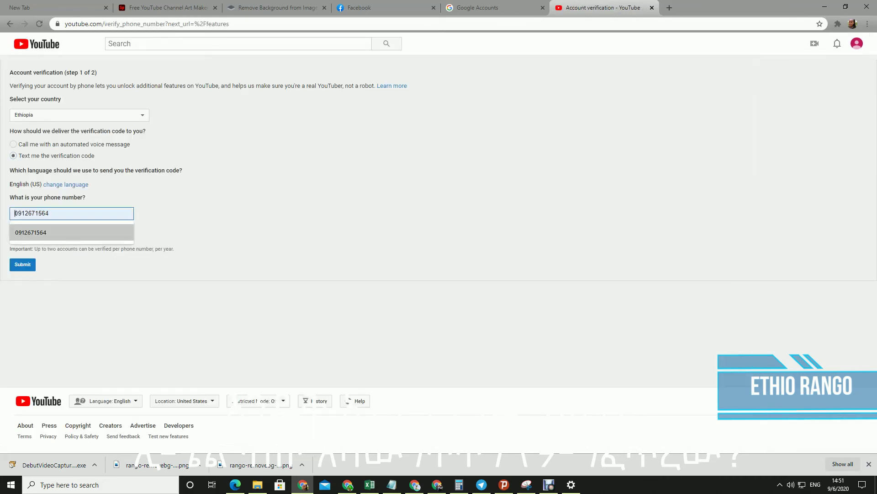
key(Return)
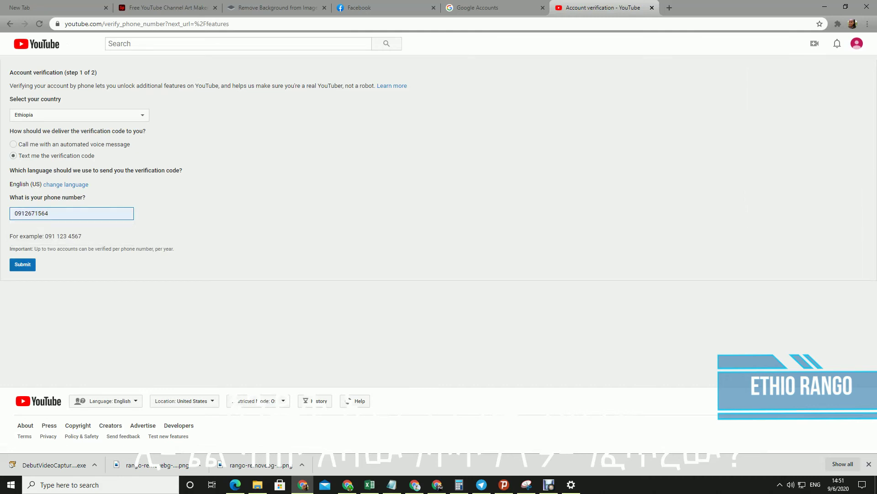
key(Return)
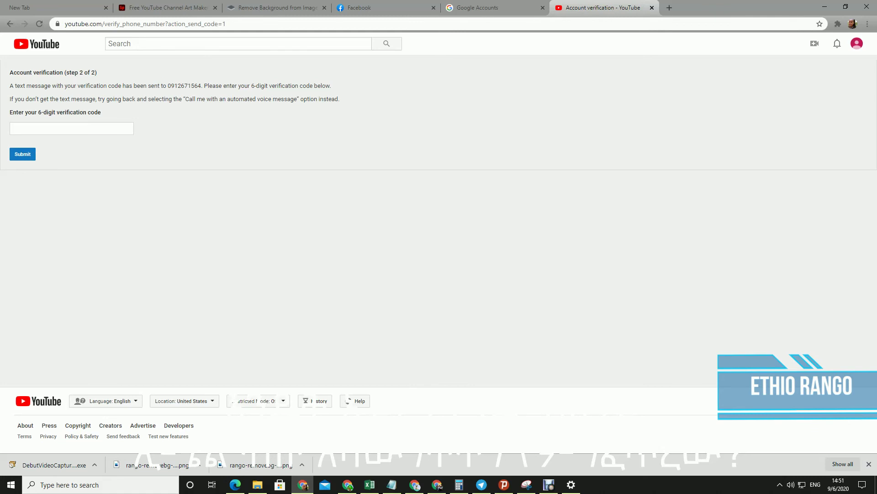
Step: Enter the received verification code and submit it to complete phone verification
click(72, 128)
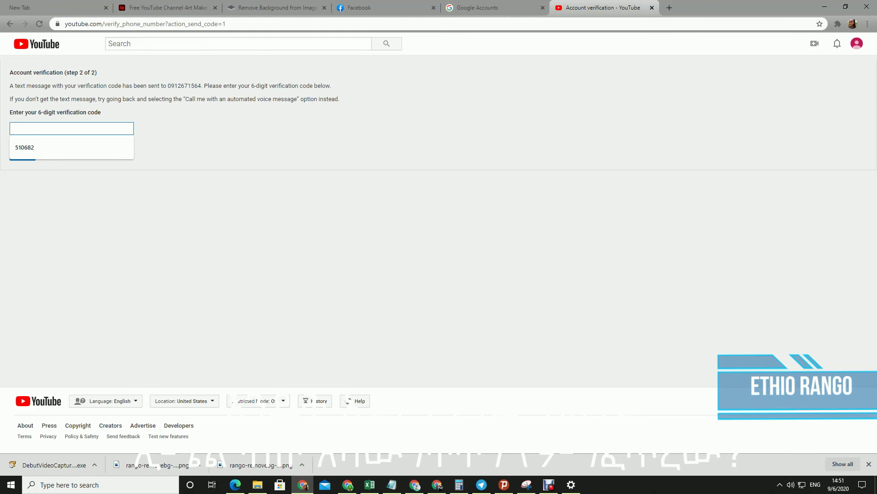
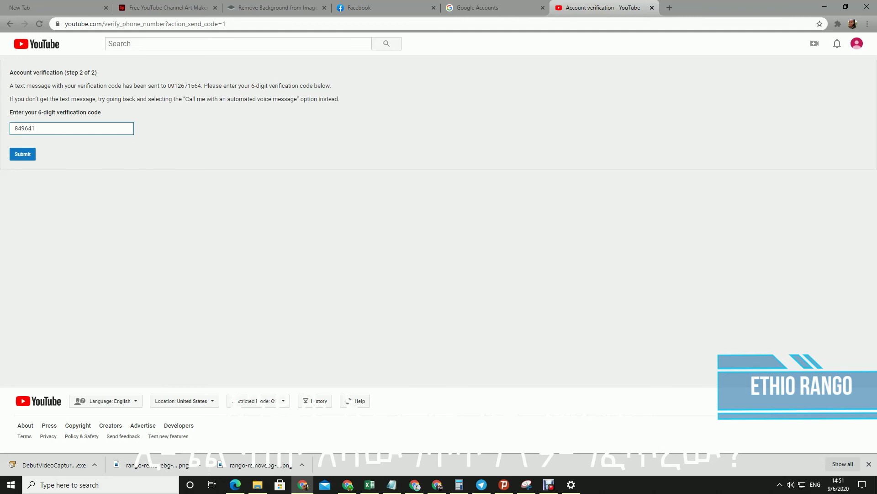
key(Return)
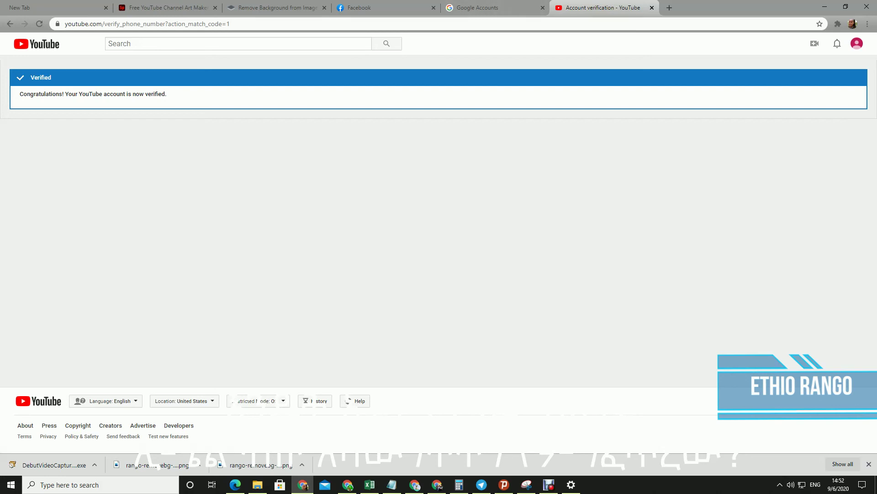
key(alt+Left)
key(Return)
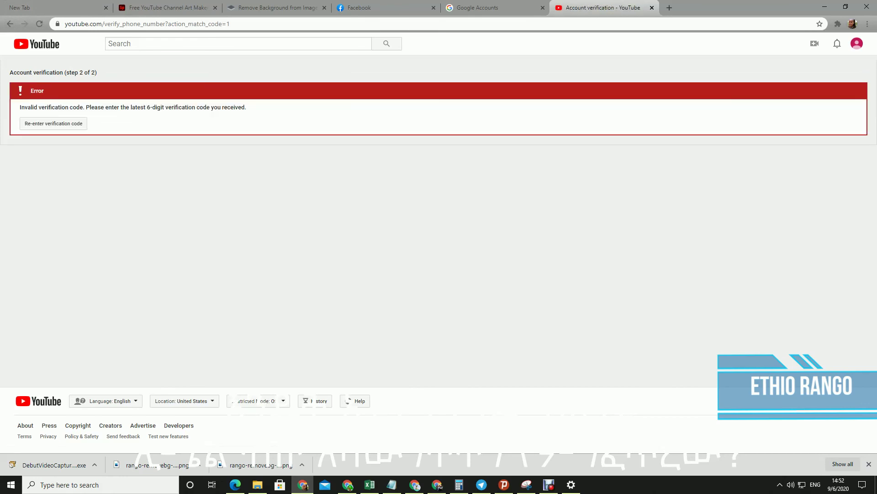
click(549, 485)
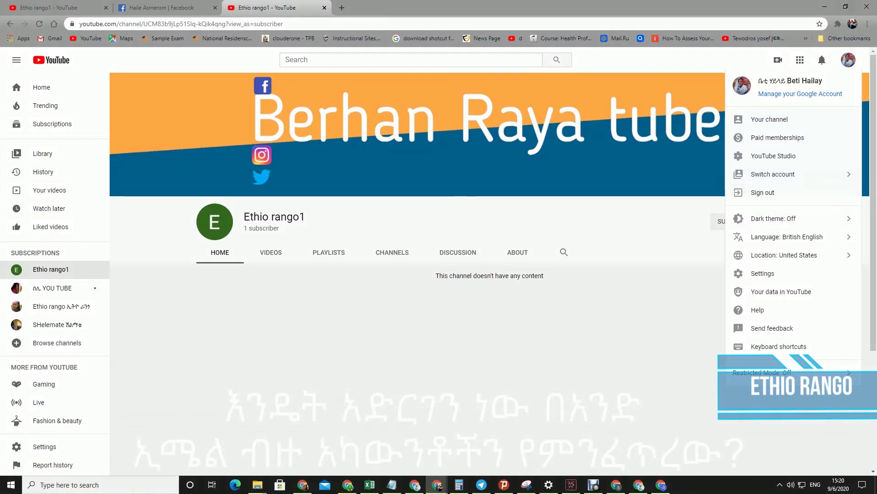
Step: Dismiss the account menu, look over the other open tabs, and load youtube.com in a new tab
key(Escape)
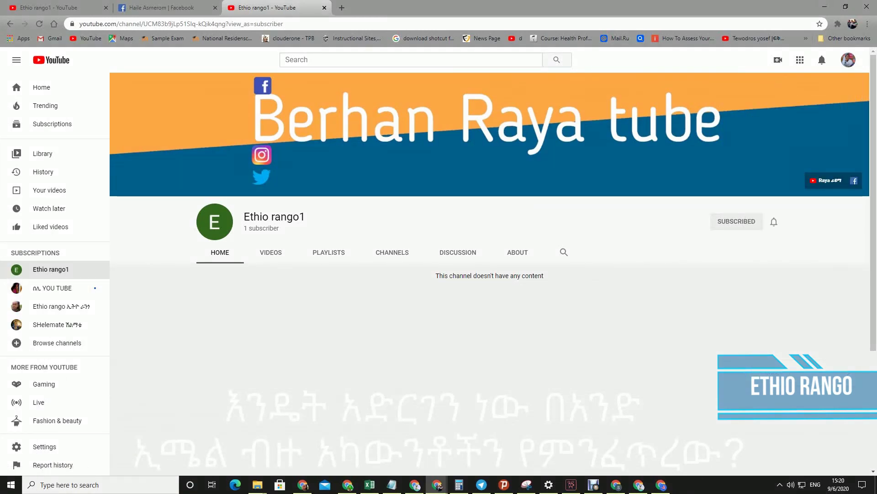
key(ctrl+shift+Tab)
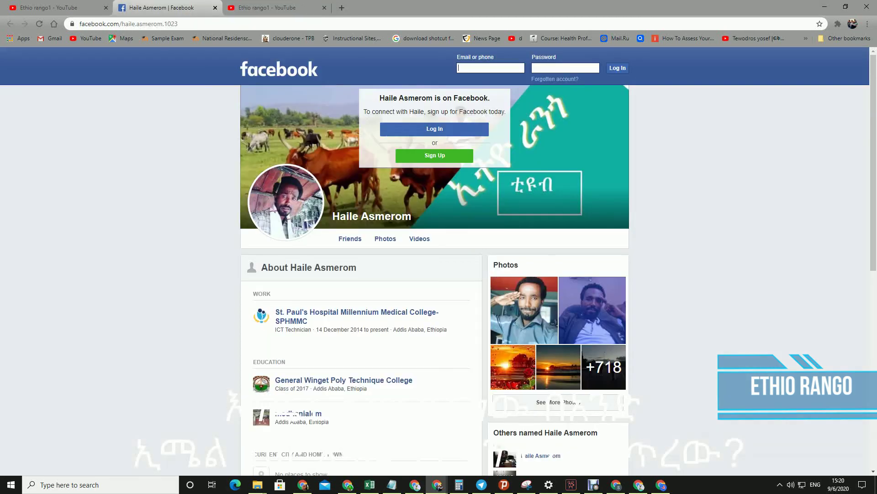
scroll(439, 260, down, 4)
scroll(439, 261, up, 3)
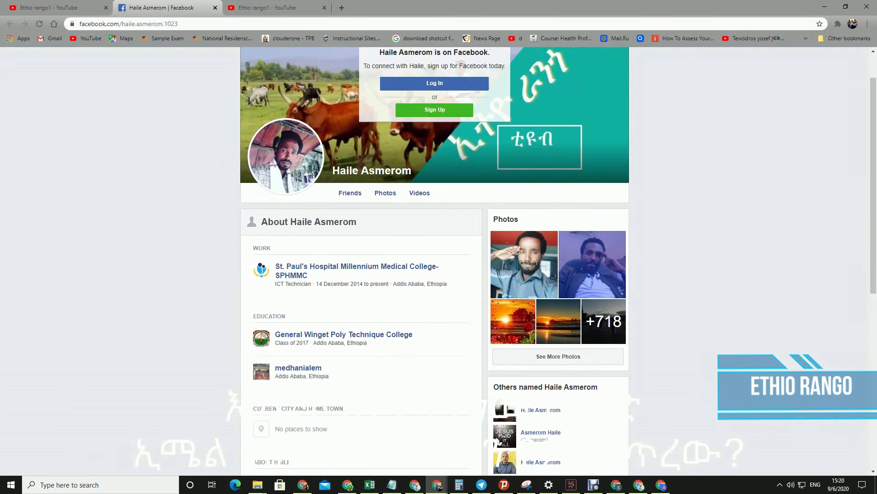
scroll(439, 260, up, 1)
key(ctrl+shift+Tab)
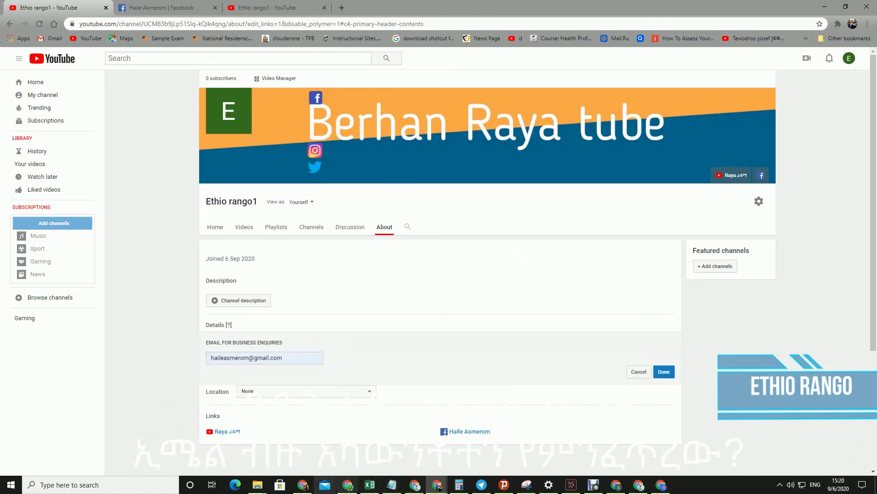
key(alt+Tab)
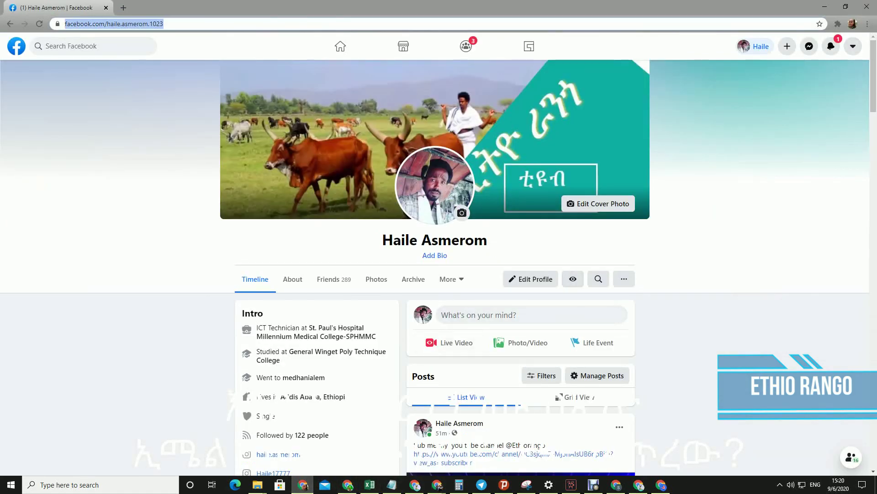
key(ctrl+t)
text(youtube.com)
key(Return)
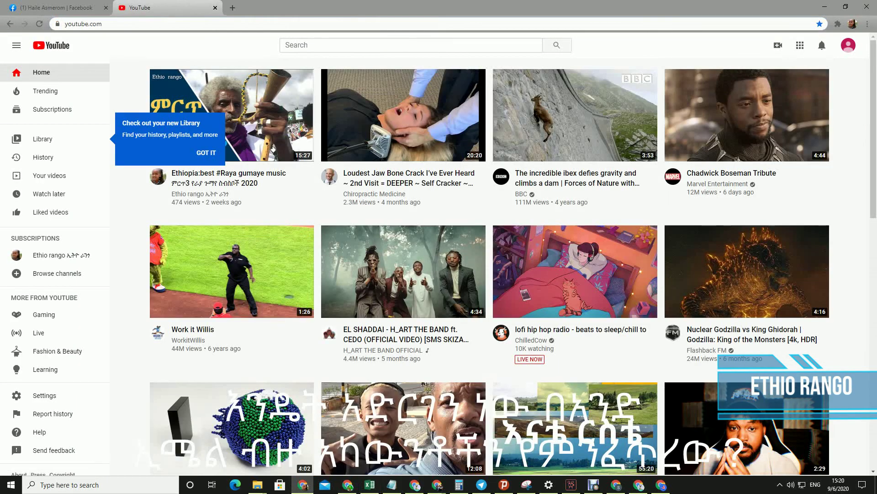
Step: Switch the signed-in YouTube account to Ethio rango, then open its Your channel page
click(853, 24)
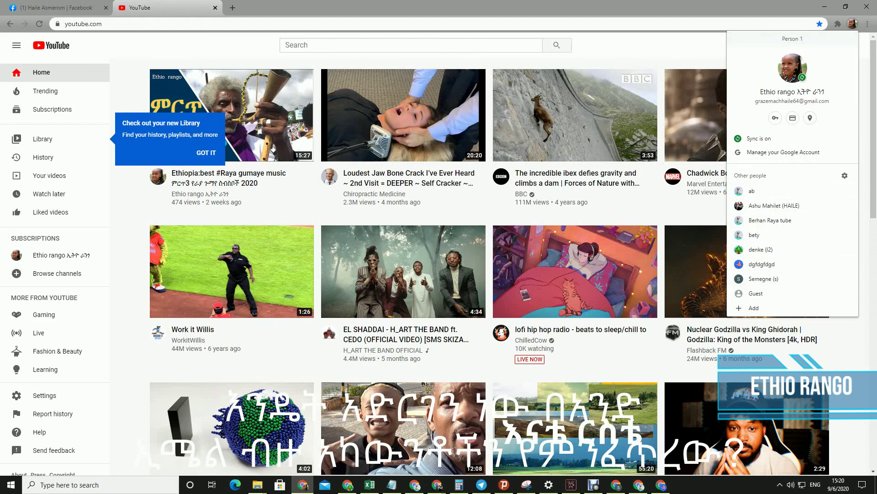
key(Escape)
click(849, 45)
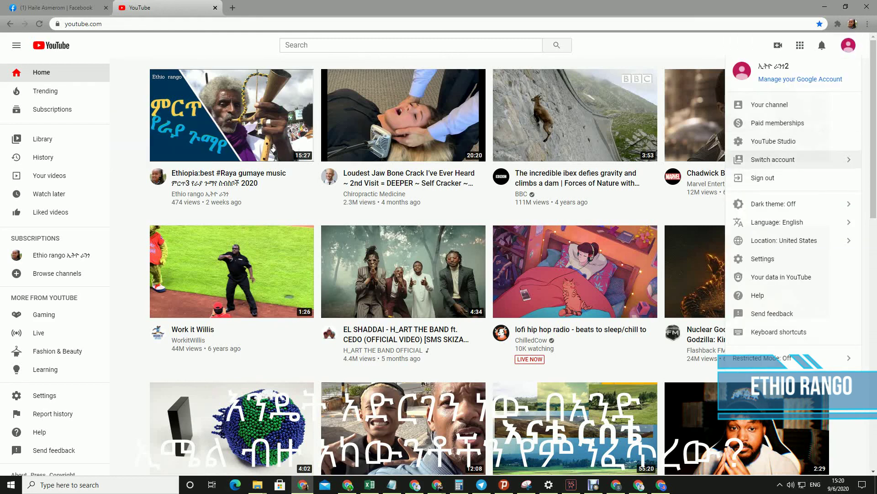
click(773, 159)
click(781, 185)
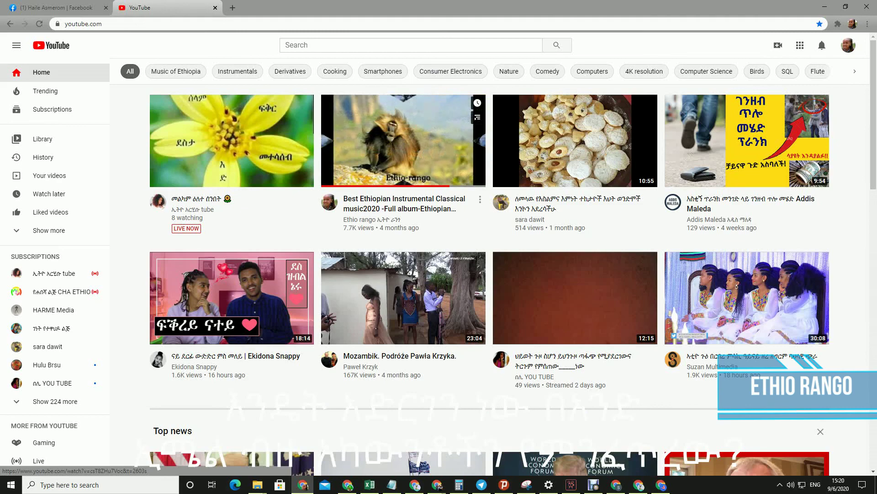
click(849, 46)
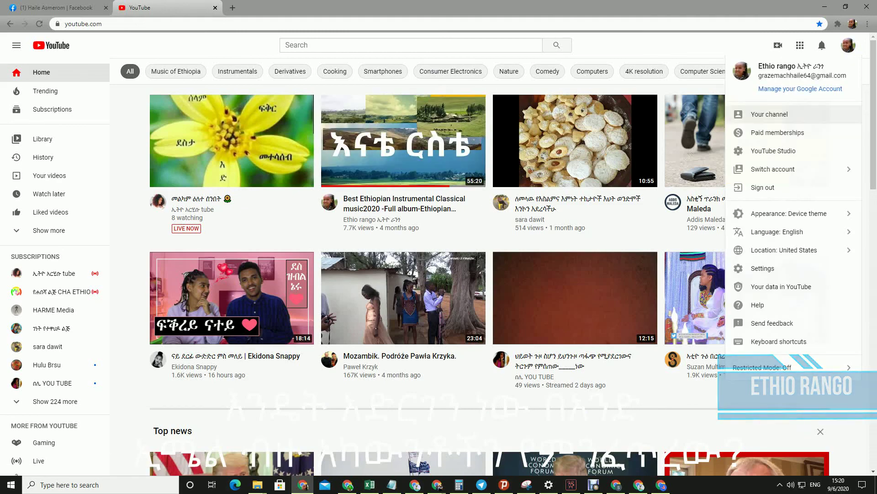
click(764, 114)
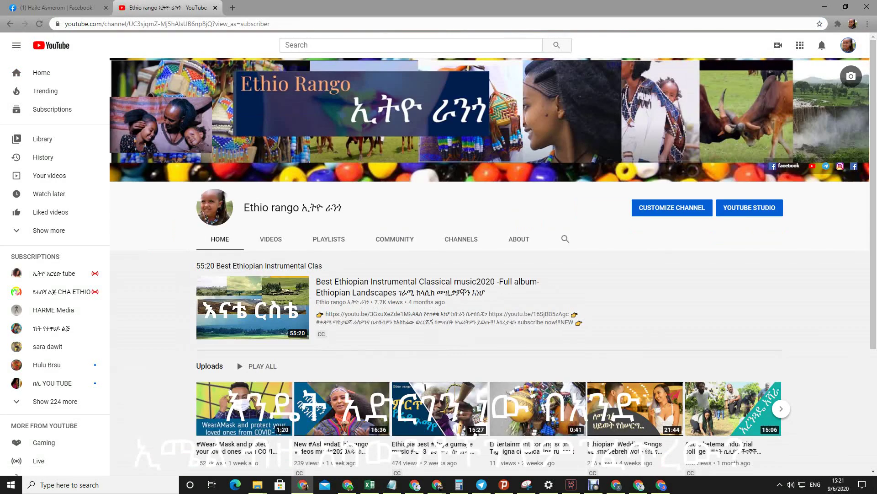